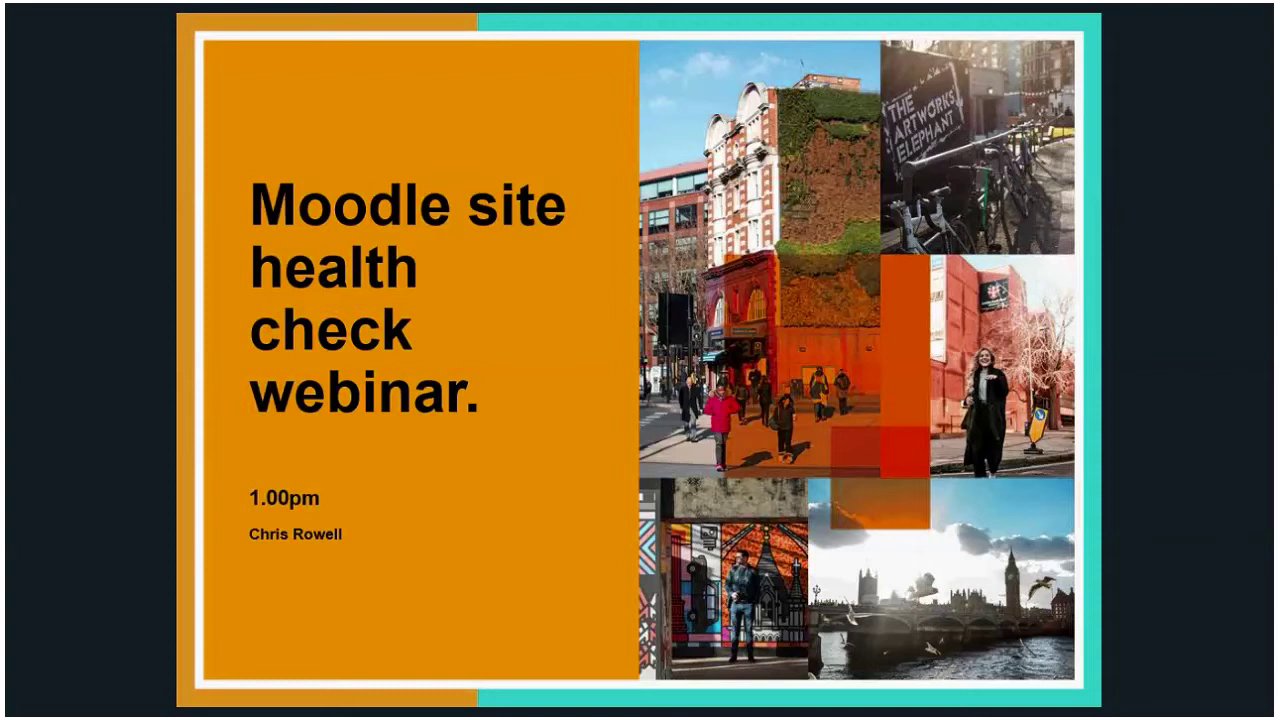
- Advance to the Webinar instructions slide noting the session is recorded for training purposes
{"action": "key", "text": "Right"}
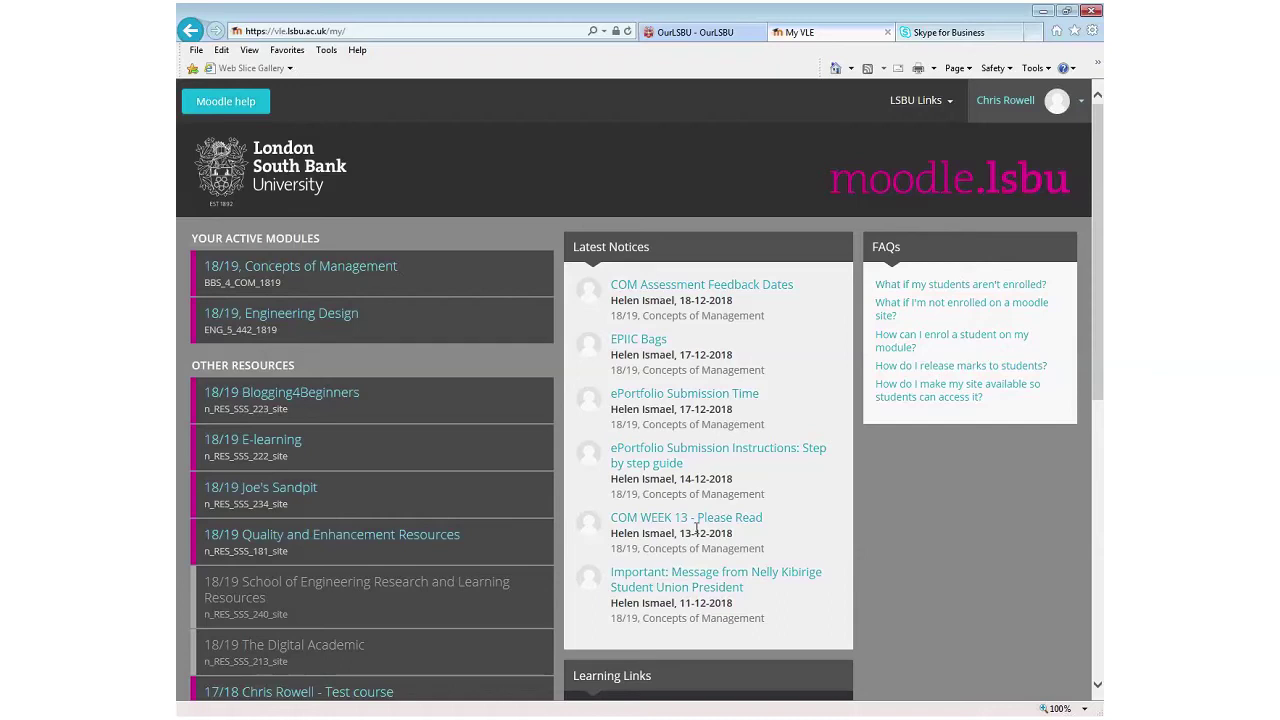
- Open the 18/19 E-learning module and browse its Welcome, Module overview and Assessment sections
{"action": "left_click", "coordinate": [275, 447]}
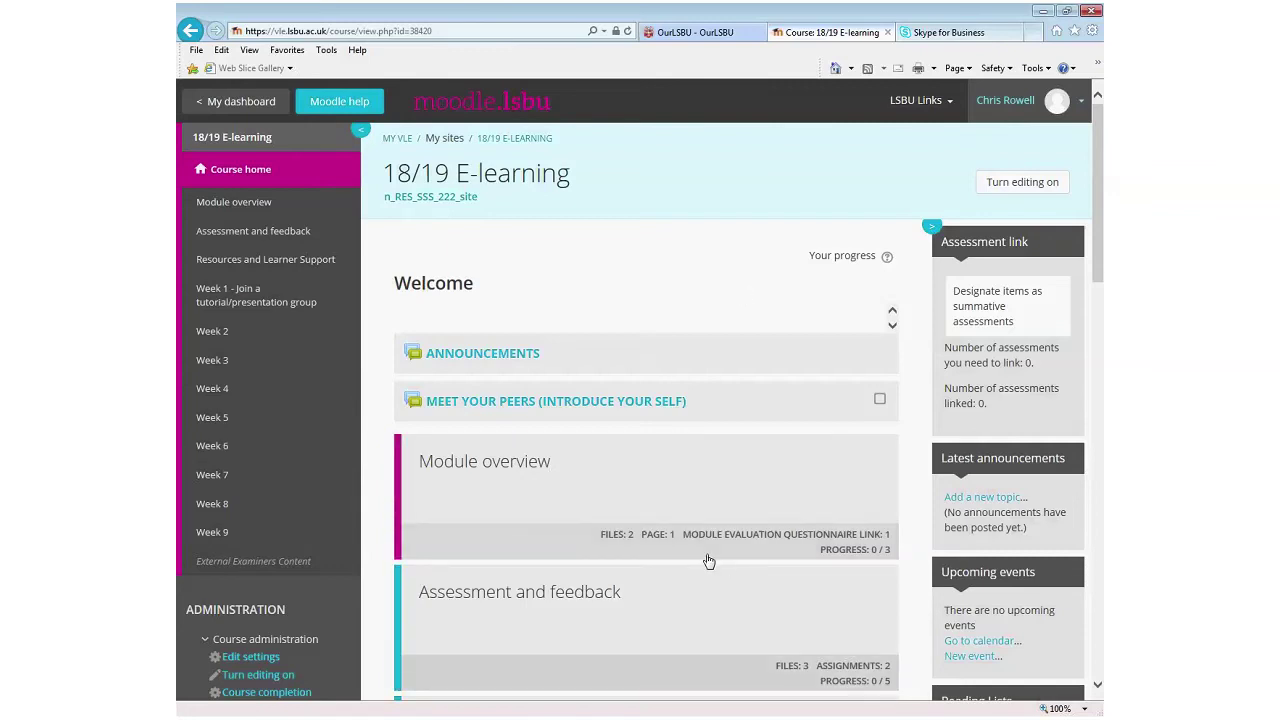
{"action": "scroll", "coordinate": [708, 562], "scroll_direction": "down", "scroll_amount": 1}
{"action": "scroll", "coordinate": [708, 565], "scroll_direction": "down", "scroll_amount": 1}
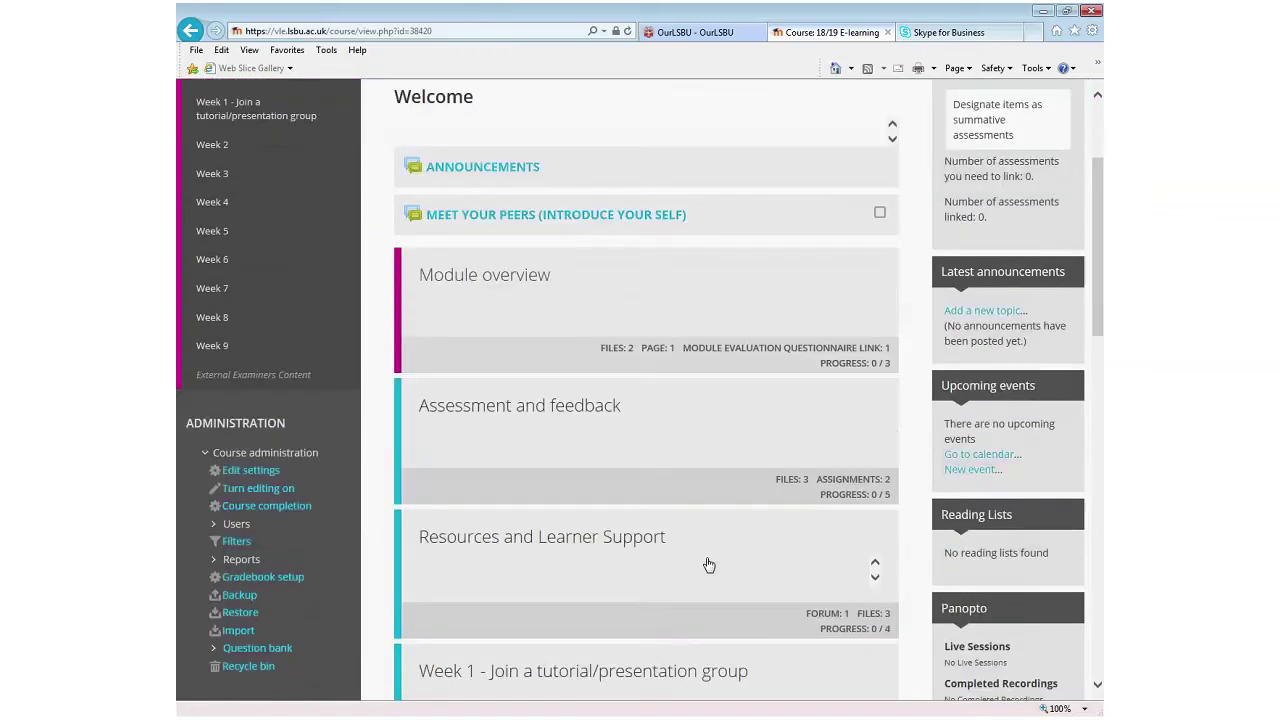
{"action": "scroll", "coordinate": [708, 565], "scroll_direction": "down", "scroll_amount": 3}
{"action": "scroll", "coordinate": [712, 500], "scroll_direction": "up", "scroll_amount": 5}
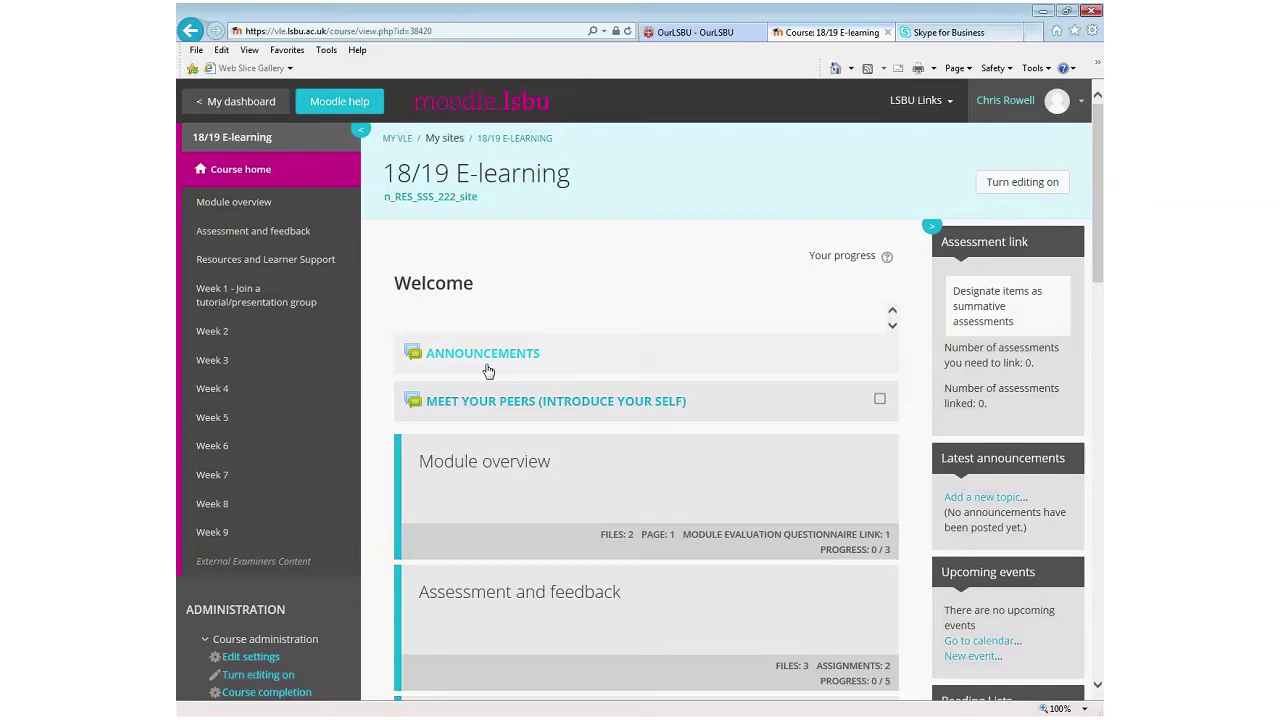
{"action": "left_click", "coordinate": [509, 407]}
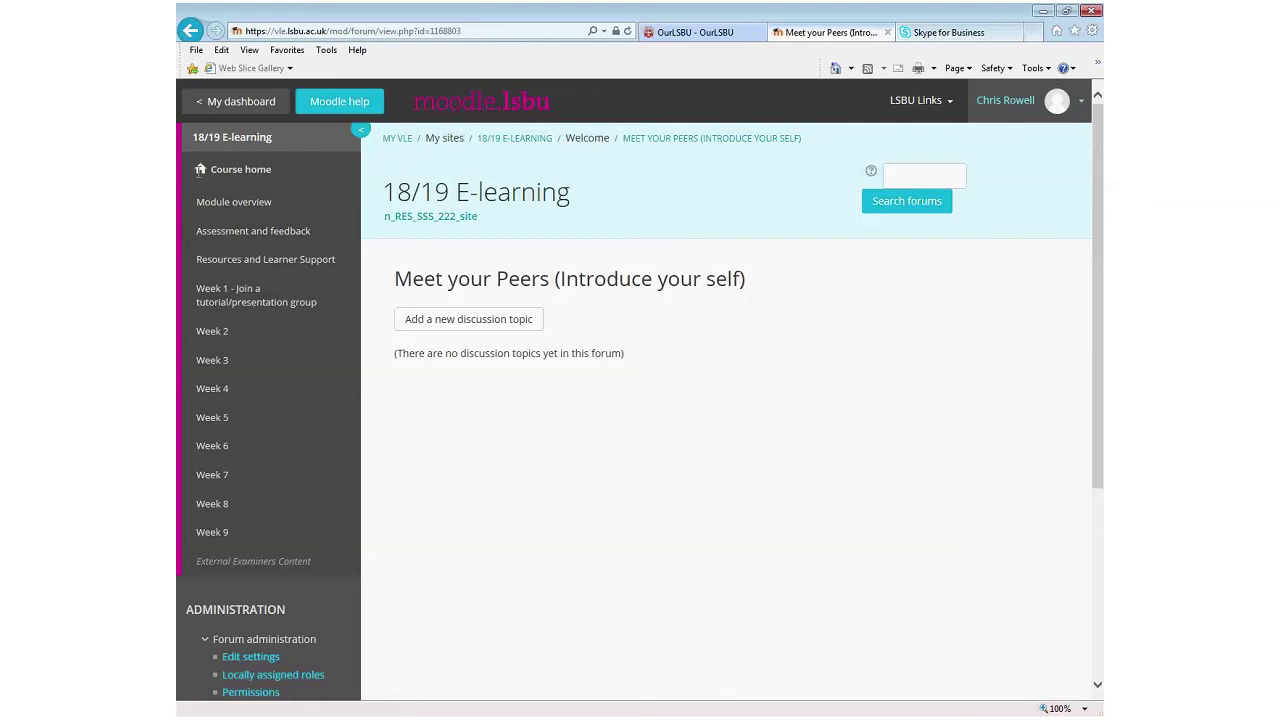
{"action": "left_click", "coordinate": [232, 170]}
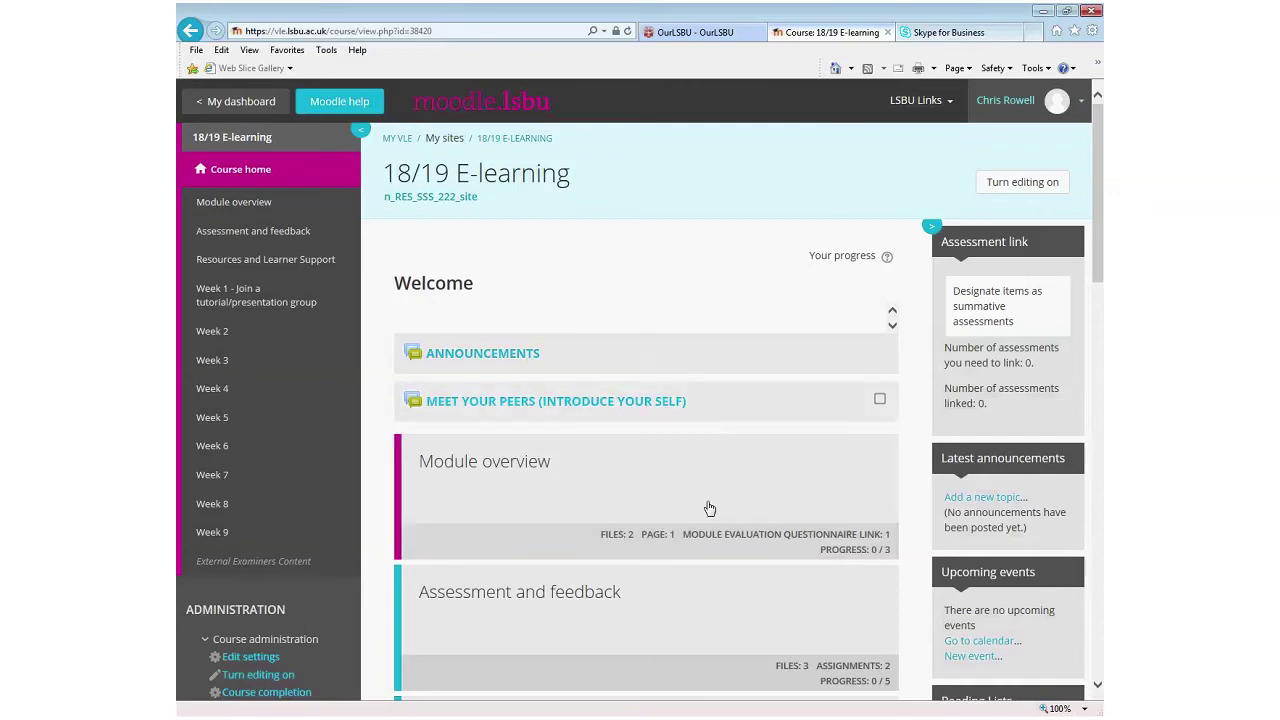
{"action": "scroll", "coordinate": [665, 630], "scroll_direction": "down", "scroll_amount": 1}
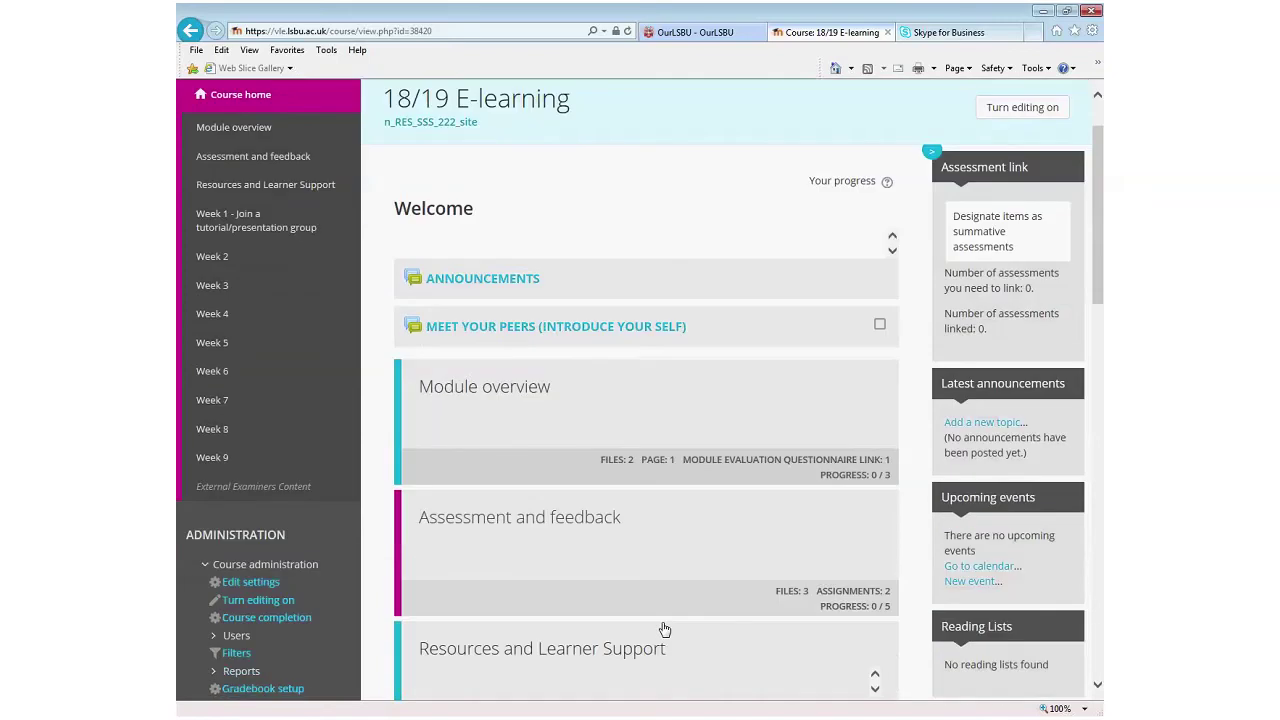
{"action": "scroll", "coordinate": [665, 628], "scroll_direction": "down", "scroll_amount": 1}
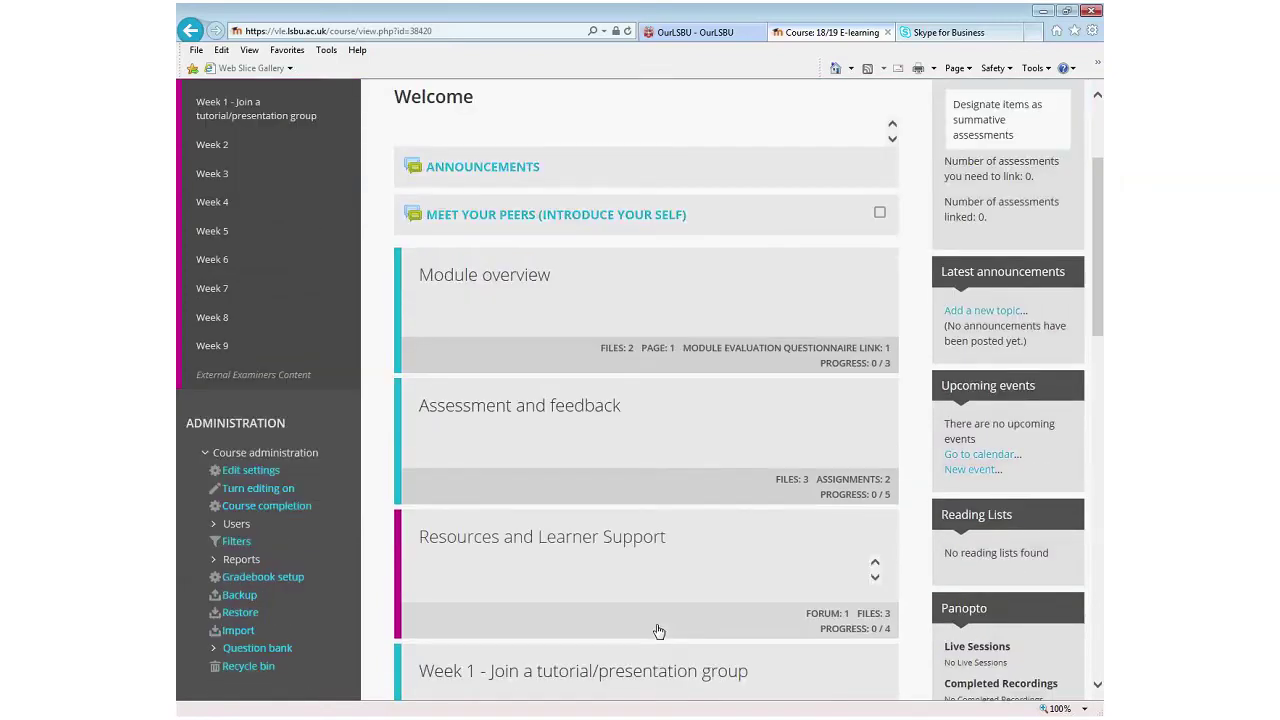
{"action": "scroll", "coordinate": [659, 631], "scroll_direction": "up", "scroll_amount": 2}
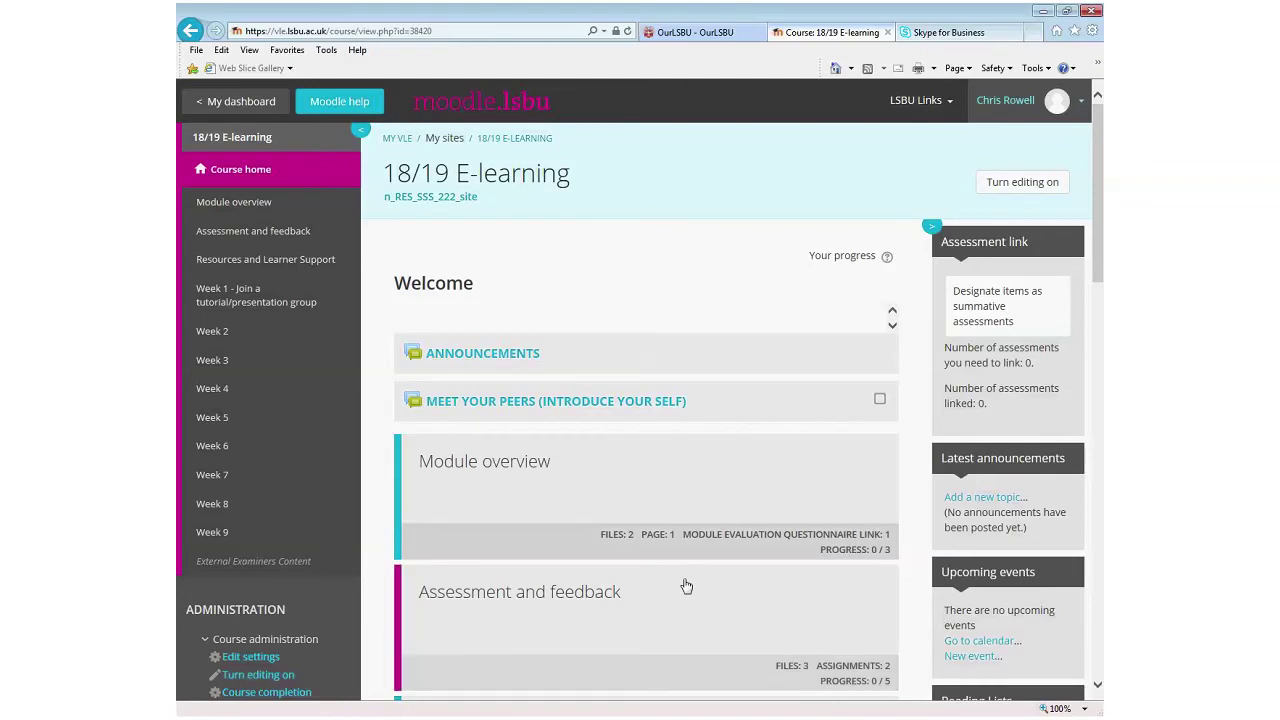
{"action": "scroll", "coordinate": [685, 606], "scroll_direction": "down", "scroll_amount": 1}
{"action": "scroll", "coordinate": [685, 606], "scroll_direction": "down", "scroll_amount": 2}
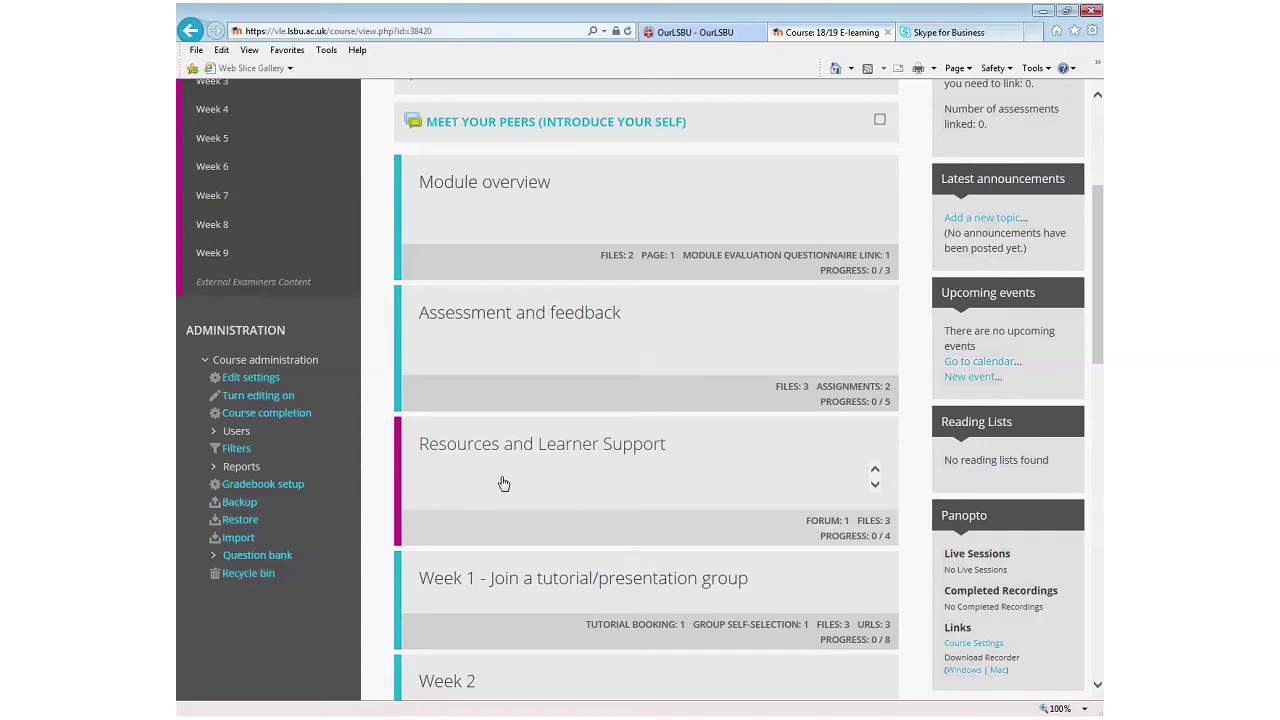
{"action": "scroll", "coordinate": [644, 545], "scroll_direction": "up", "scroll_amount": 1}
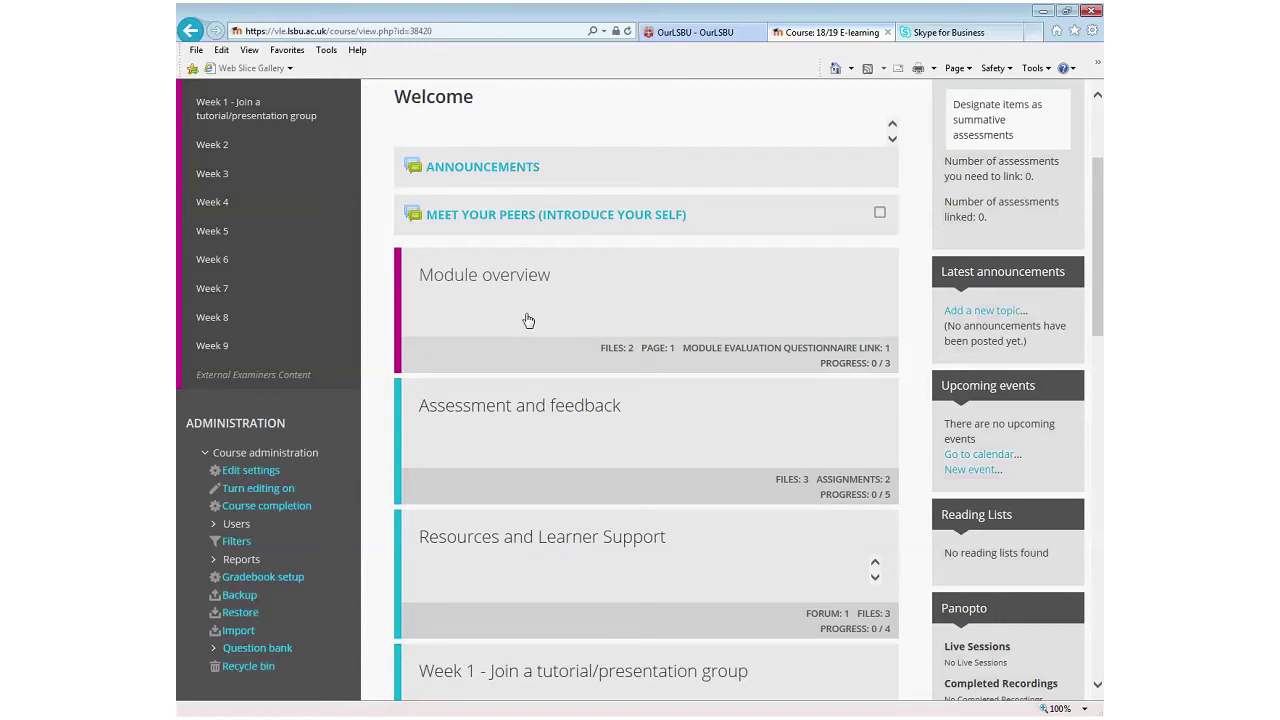
- Open Module overview and scroll through orientation, module guide, contact details and questionnaire
{"action": "left_click", "coordinate": [502, 285]}
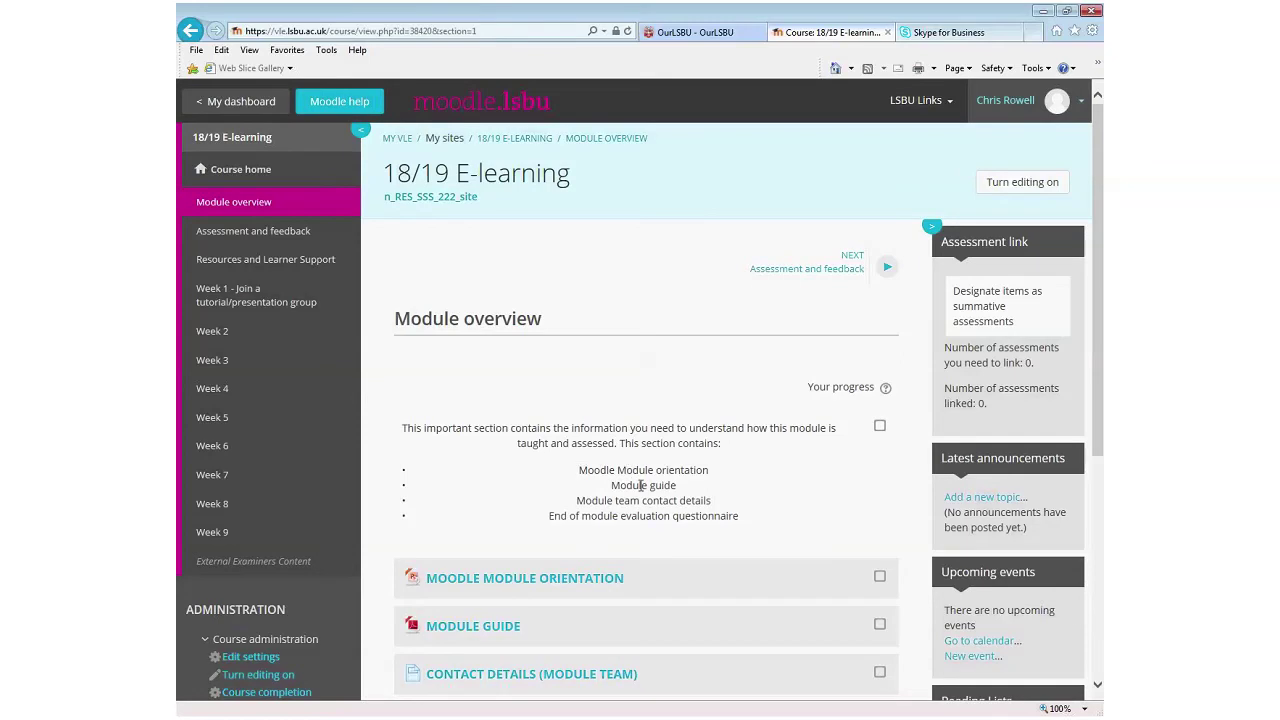
{"action": "scroll", "coordinate": [645, 600], "scroll_direction": "down", "scroll_amount": 3}
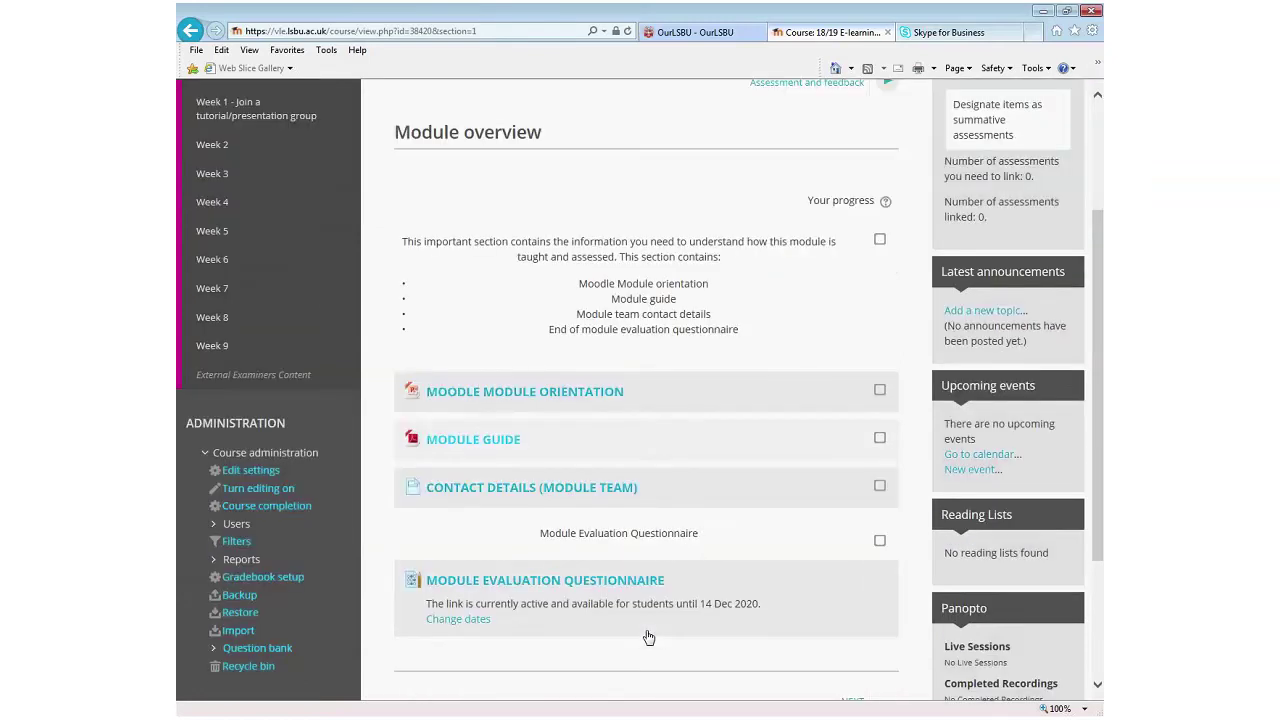
{"action": "left_click", "coordinate": [518, 396]}
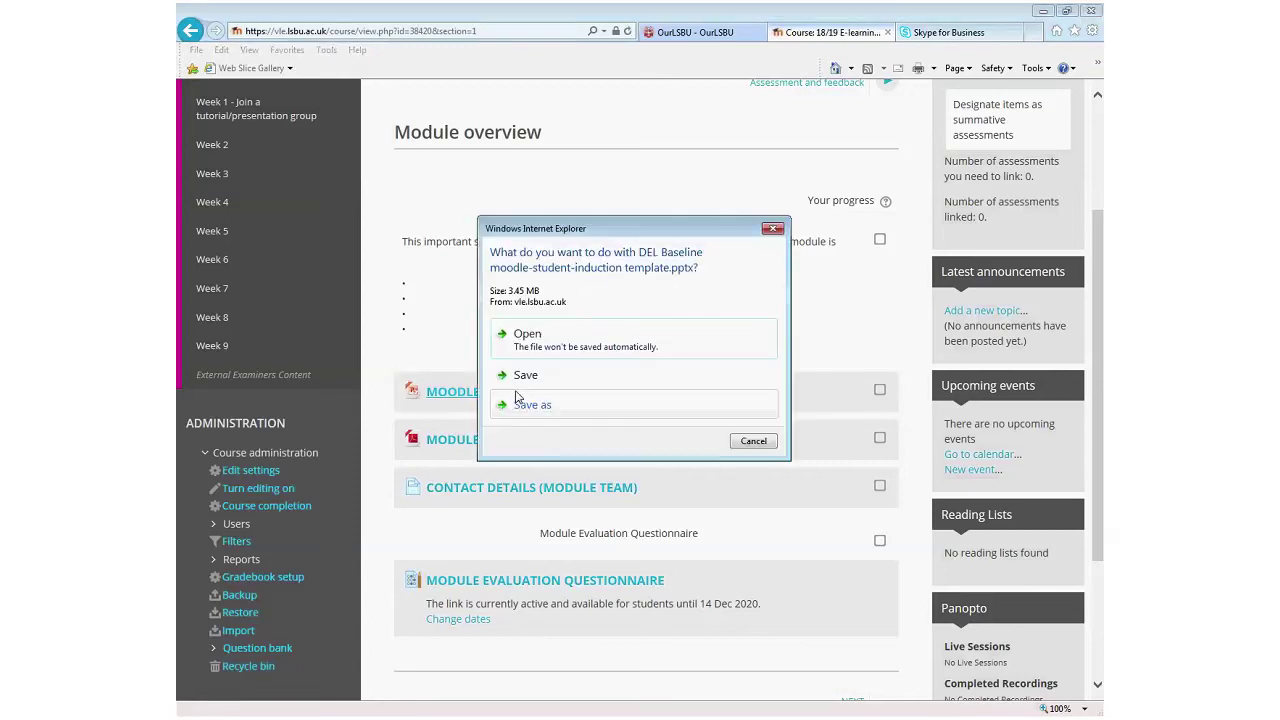
{"action": "left_click", "coordinate": [773, 228]}
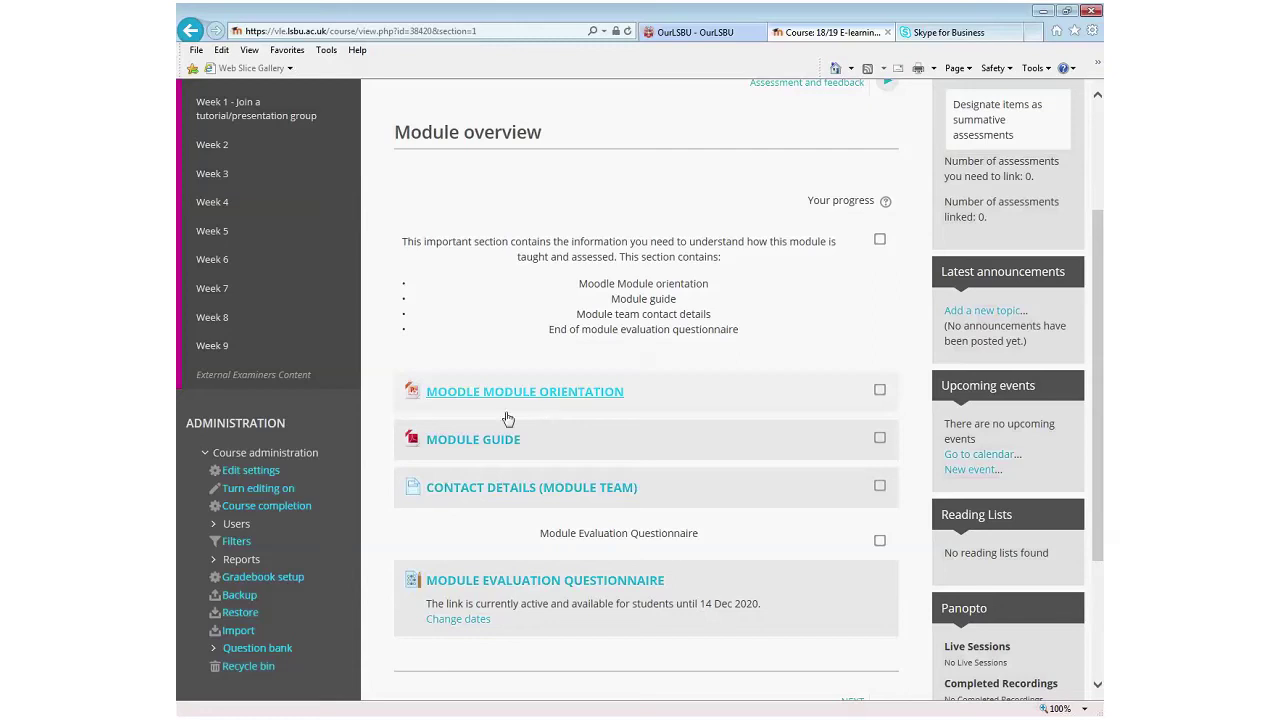
{"action": "left_click", "coordinate": [538, 408]}
- Open the Contact Details (Module Team) page and read through its office hours
{"action": "left_click", "coordinate": [520, 497]}
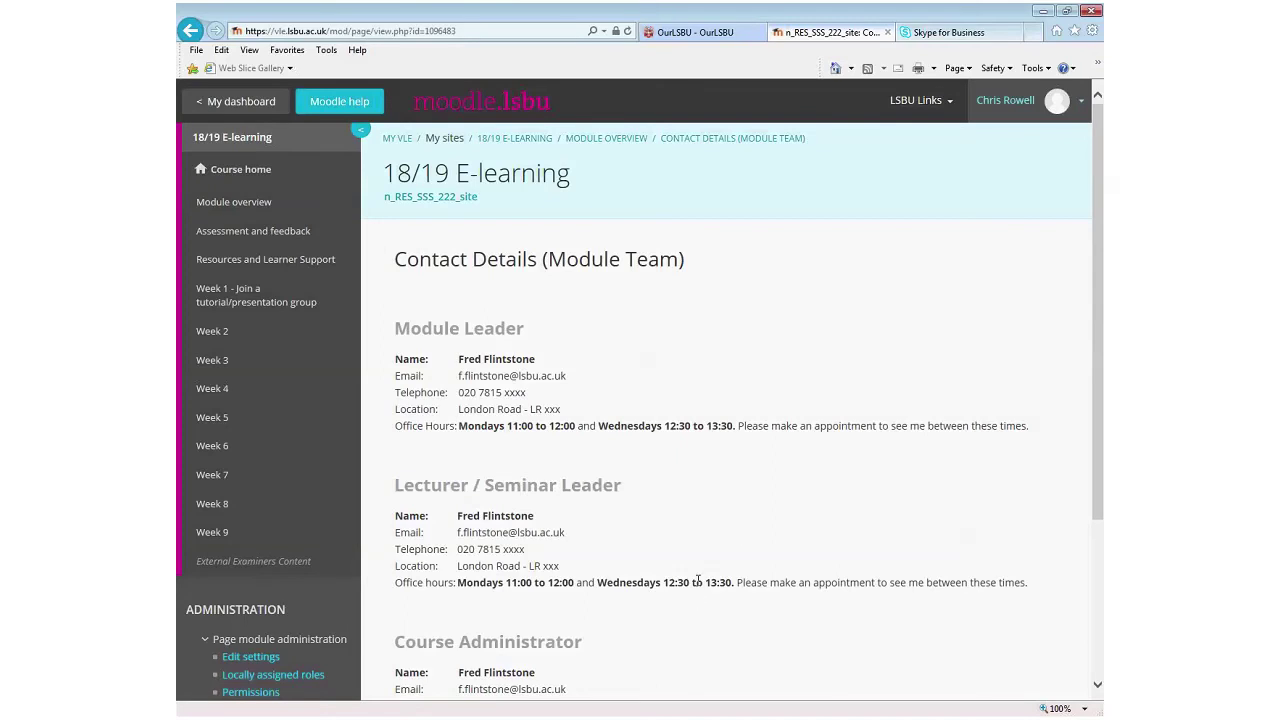
{"action": "scroll", "coordinate": [695, 597], "scroll_direction": "down", "scroll_amount": 3}
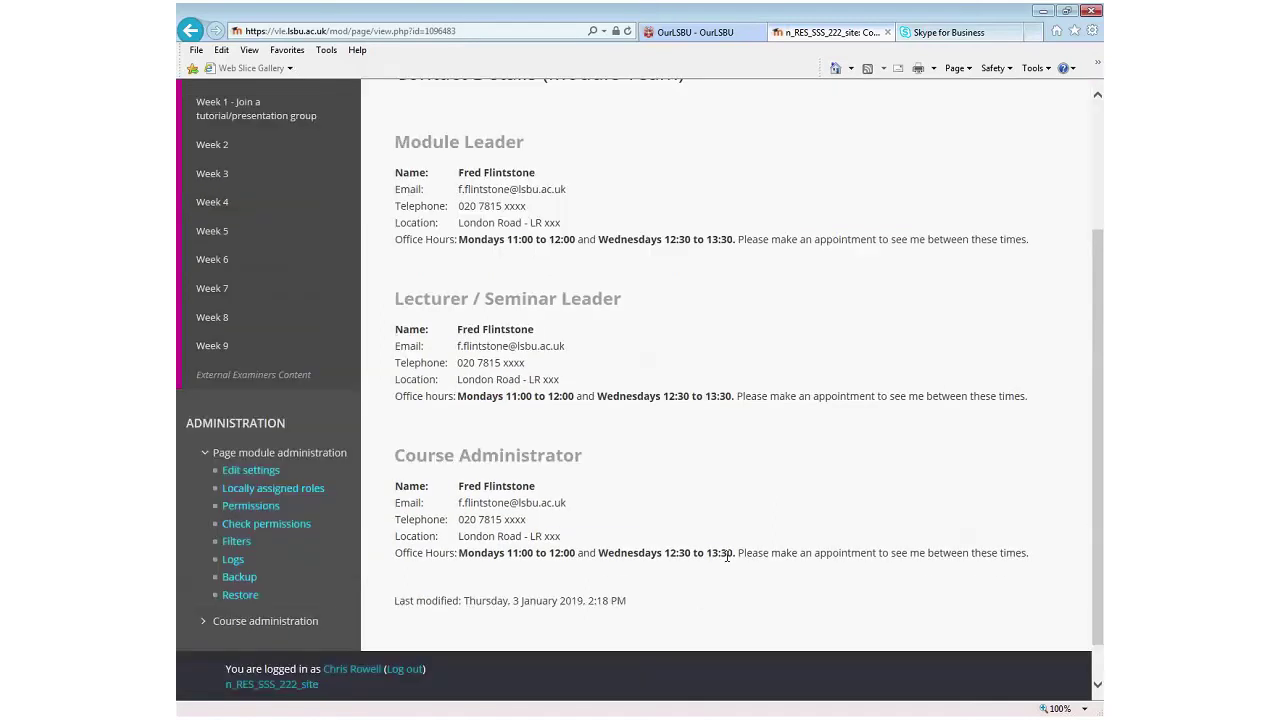
{"action": "scroll", "coordinate": [740, 548], "scroll_direction": "up", "scroll_amount": 3}
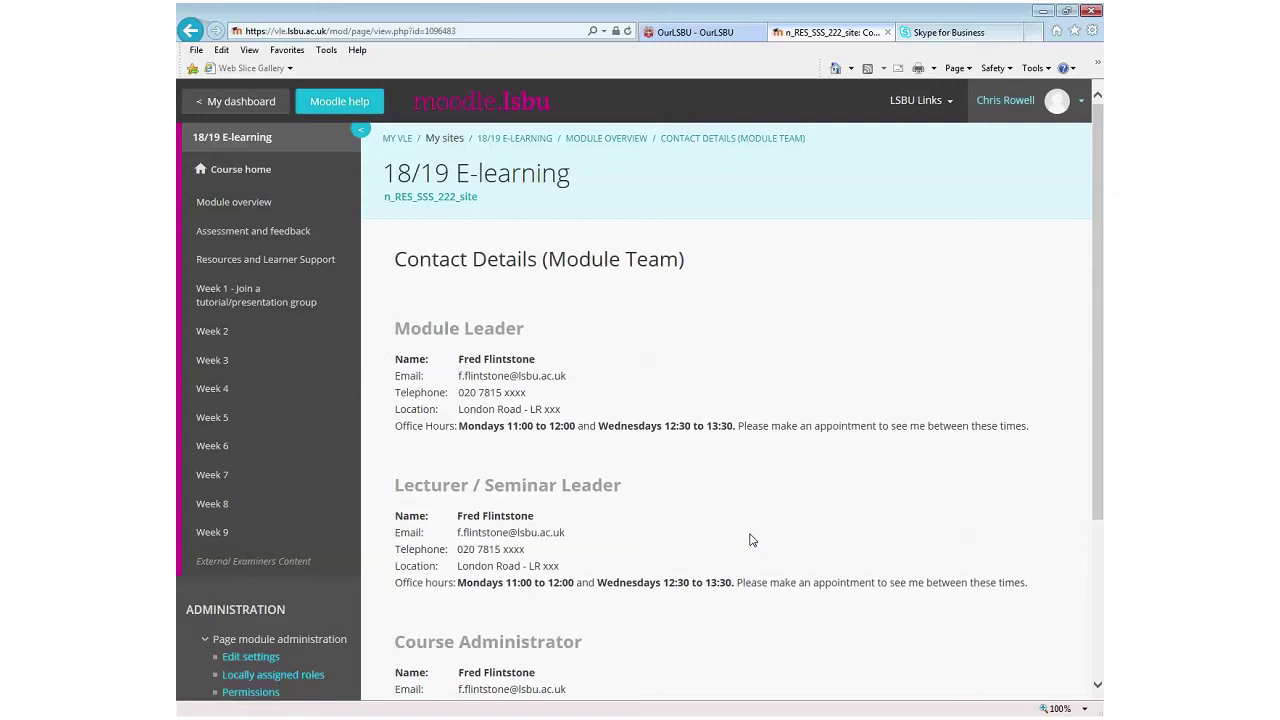
{"action": "scroll", "coordinate": [757, 540], "scroll_direction": "down", "scroll_amount": 3}
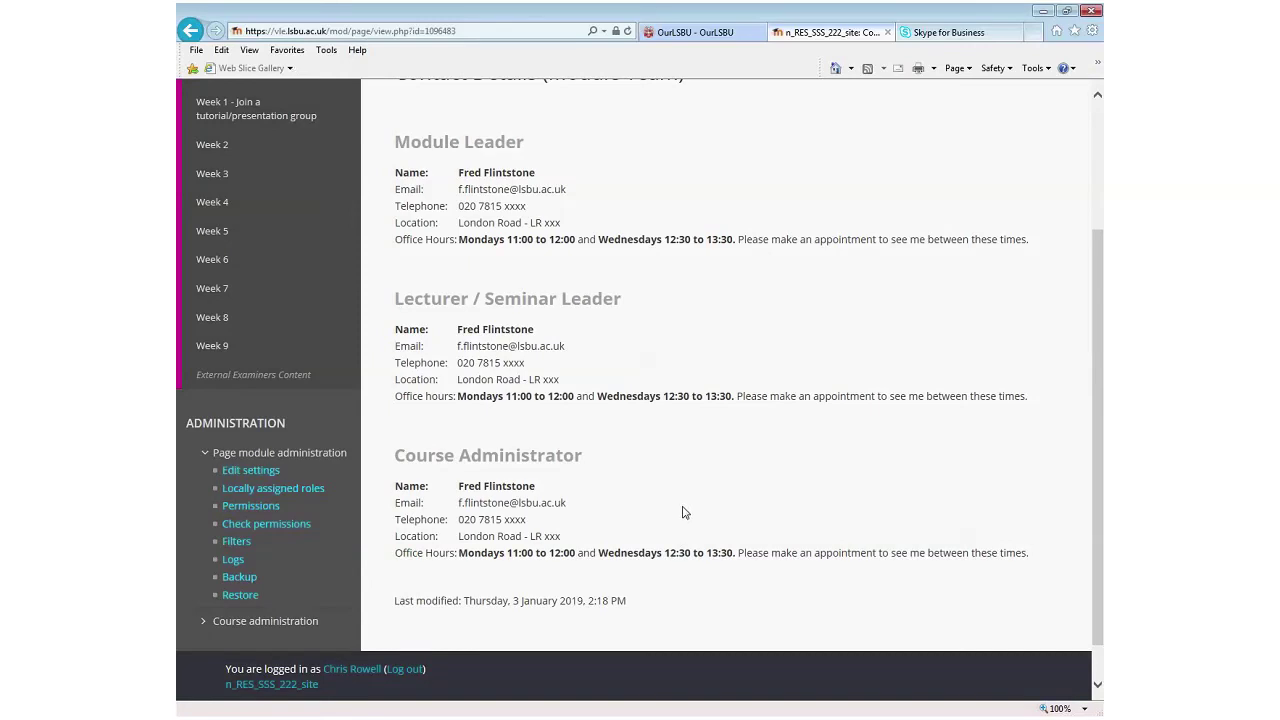
{"action": "scroll", "coordinate": [683, 513], "scroll_direction": "up", "scroll_amount": 3}
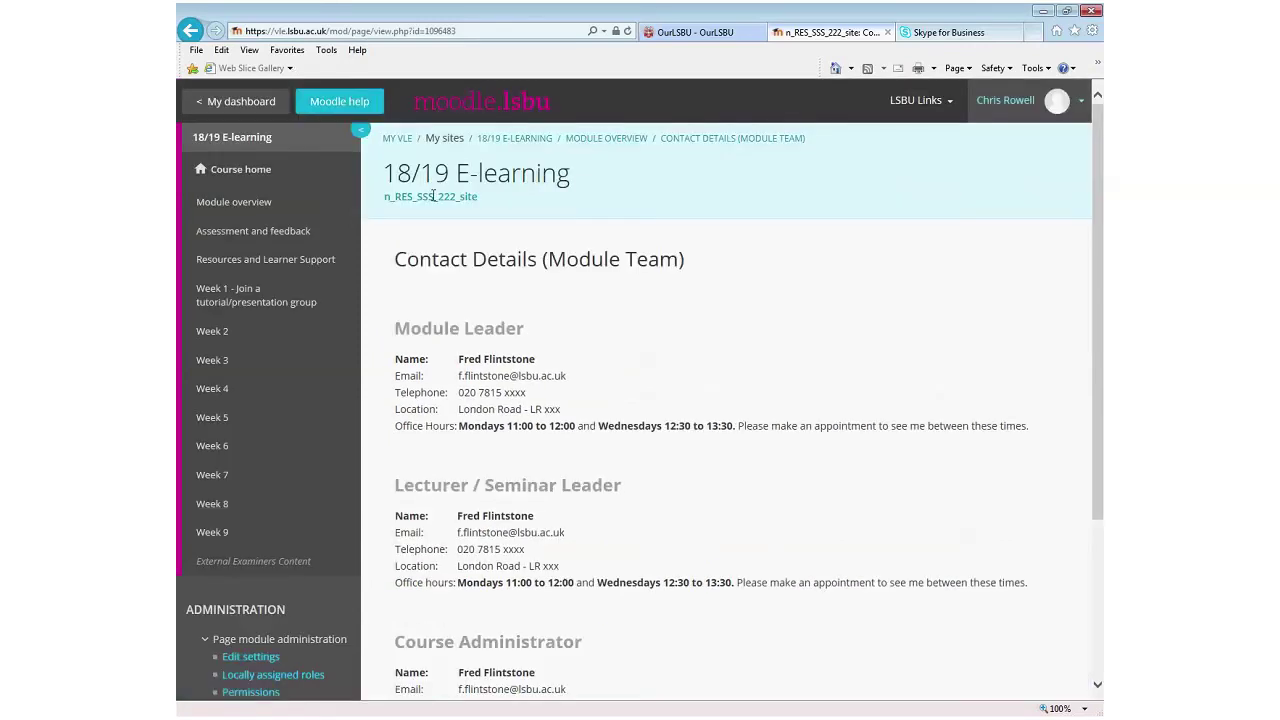
- Go back to course home, then open, browse and reload the Module overview section
{"action": "left_click", "coordinate": [224, 172]}
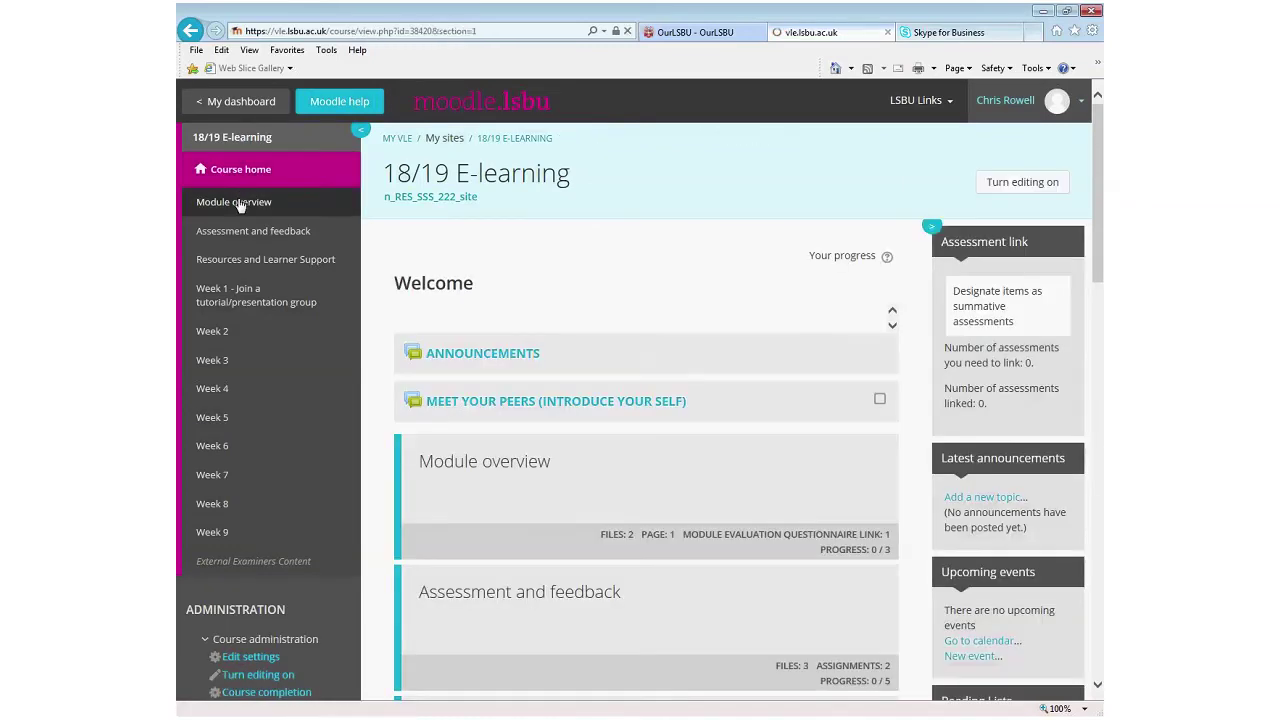
{"action": "left_click", "coordinate": [240, 205]}
{"action": "scroll", "coordinate": [739, 572], "scroll_direction": "down", "scroll_amount": 2}
{"action": "scroll", "coordinate": [739, 572], "scroll_direction": "down", "scroll_amount": 2}
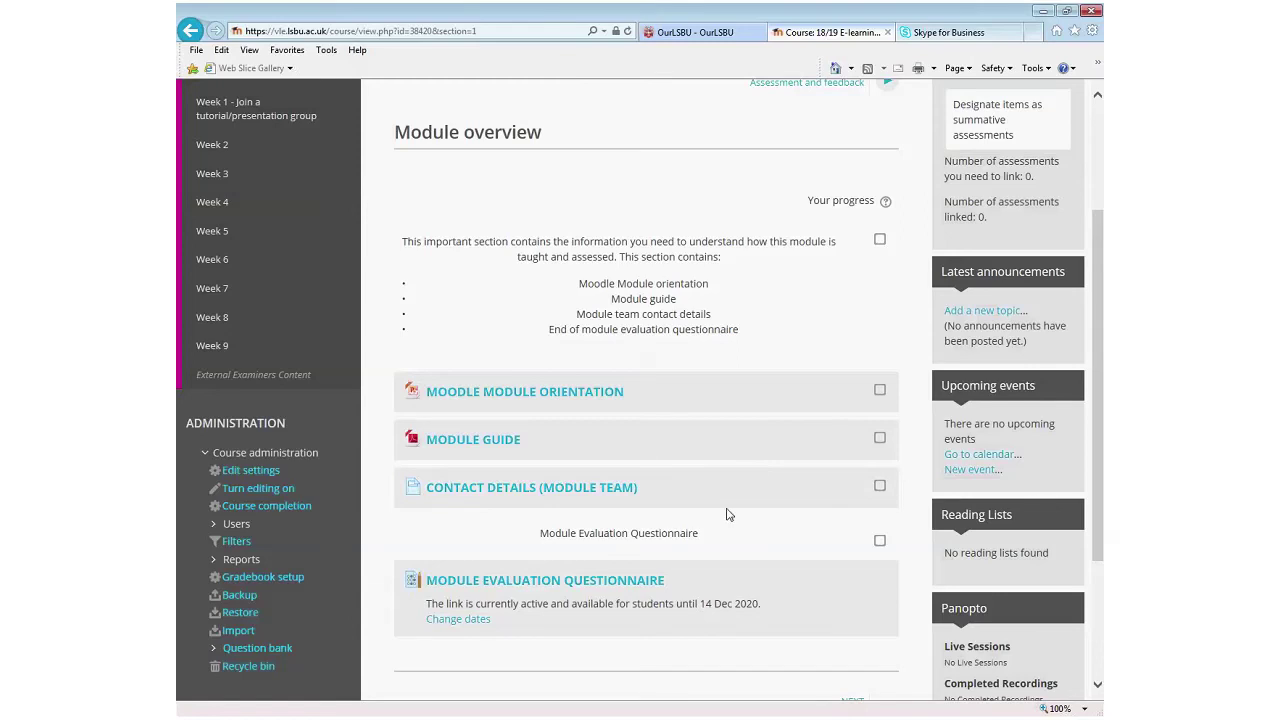
{"action": "scroll", "coordinate": [654, 541], "scroll_direction": "up", "scroll_amount": 2}
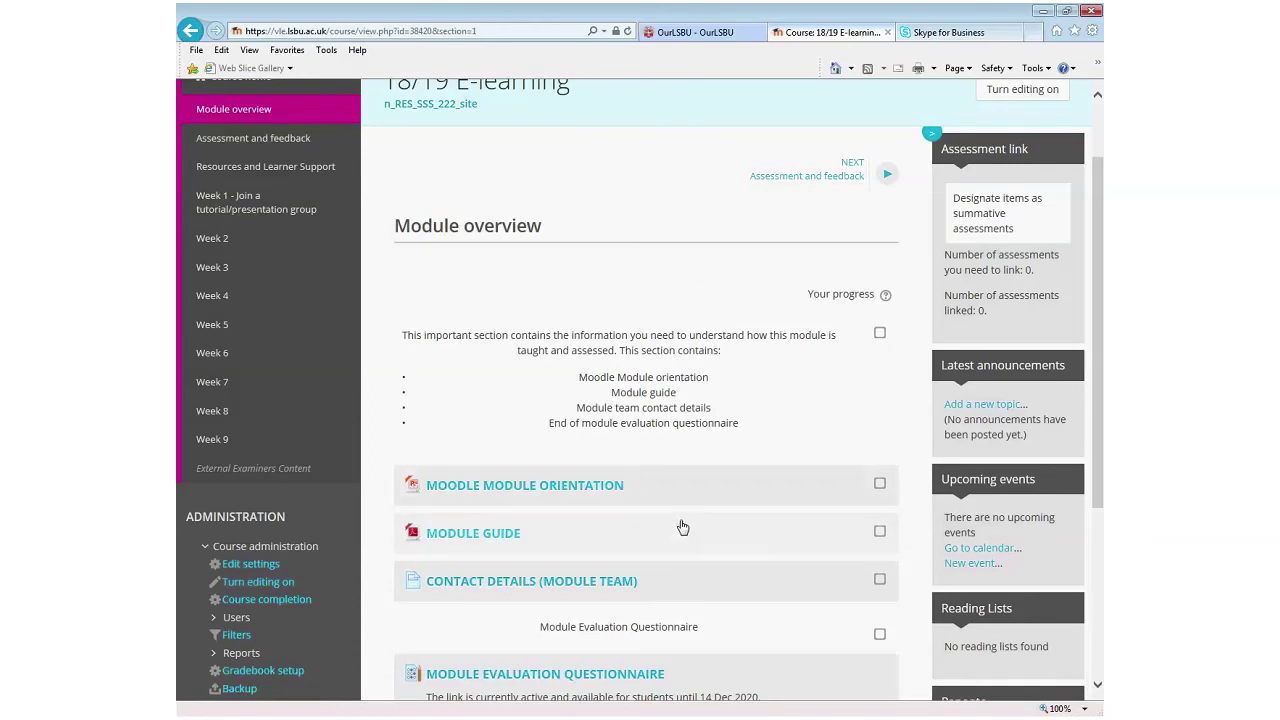
{"action": "scroll", "coordinate": [726, 497], "scroll_direction": "up", "scroll_amount": 2}
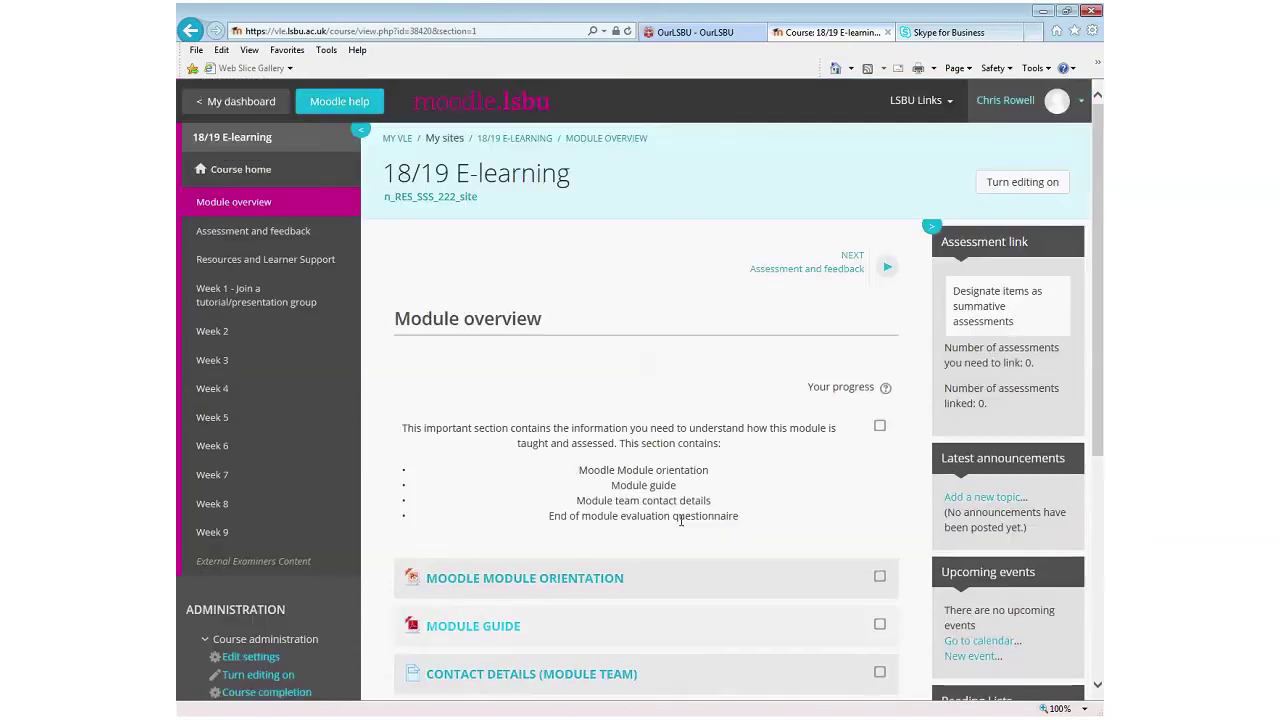
{"action": "left_click", "coordinate": [219, 205]}
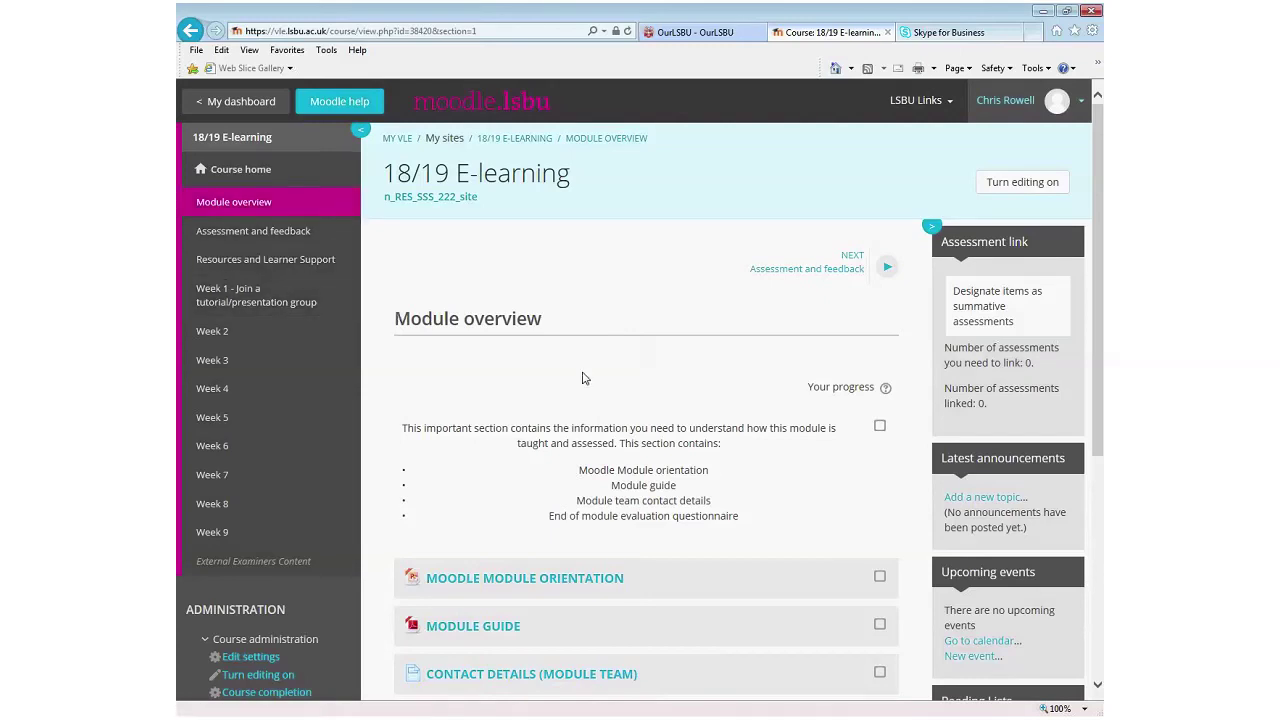
- Open Assessment and feedback and browse its assignment briefs, submission points and marking criteria
{"action": "left_click", "coordinate": [240, 234]}
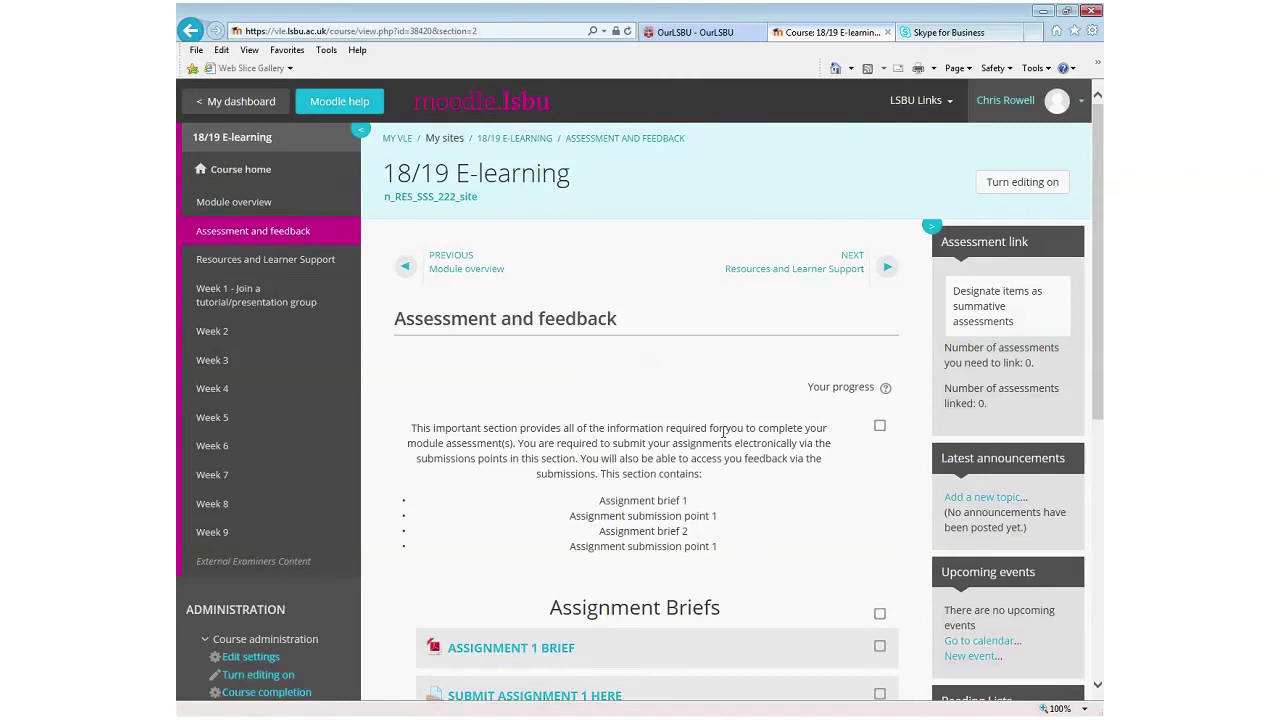
{"action": "scroll", "coordinate": [743, 505], "scroll_direction": "down", "scroll_amount": 1}
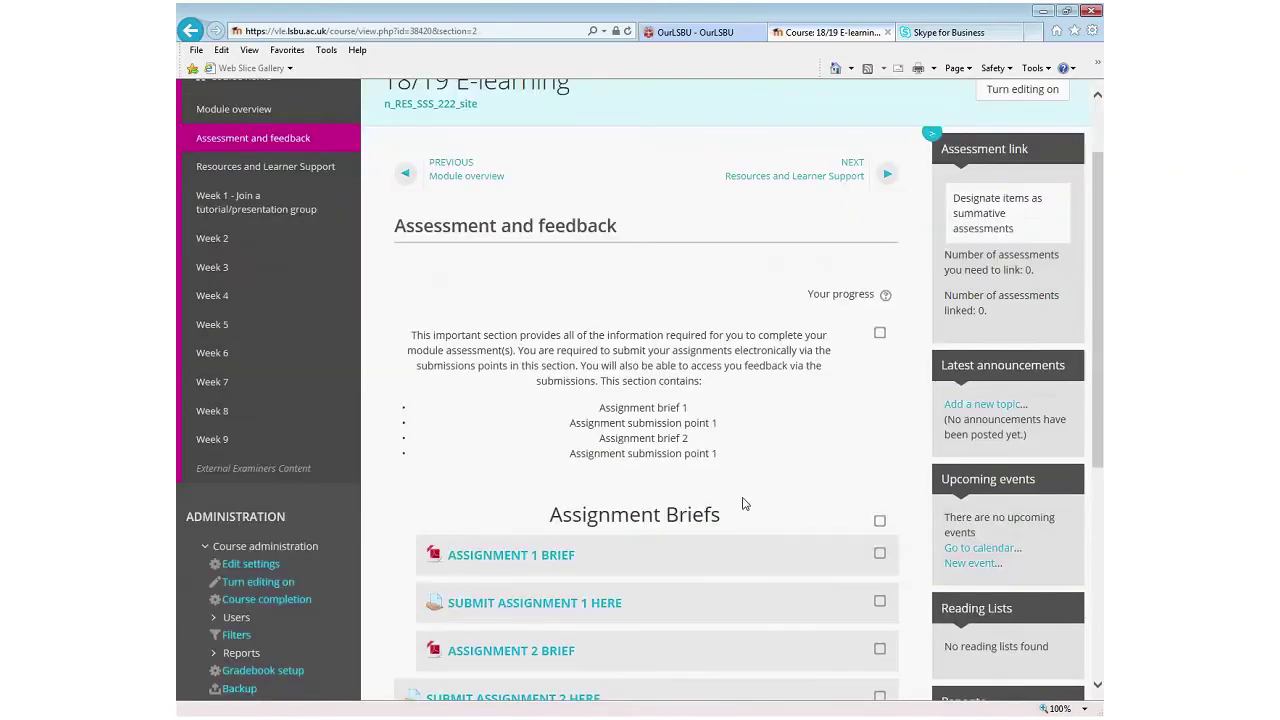
{"action": "scroll", "coordinate": [743, 504], "scroll_direction": "down", "scroll_amount": 1}
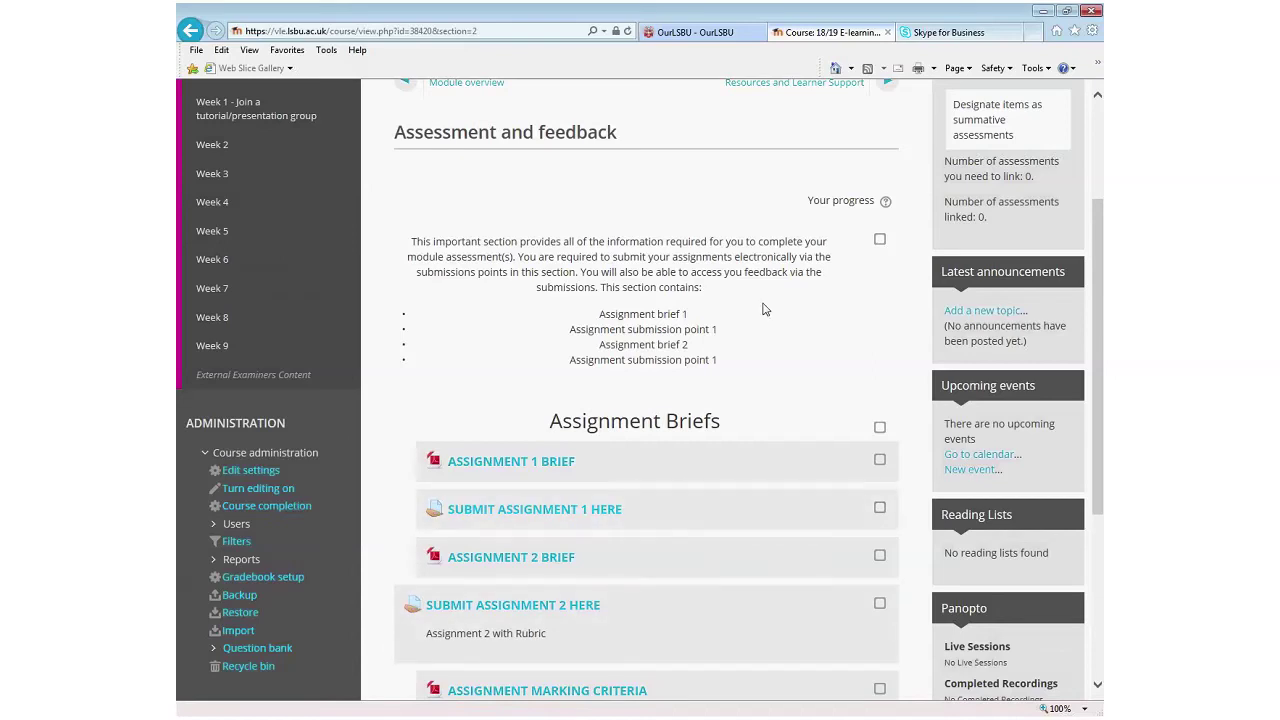
{"action": "scroll", "coordinate": [722, 459], "scroll_direction": "down", "scroll_amount": 3}
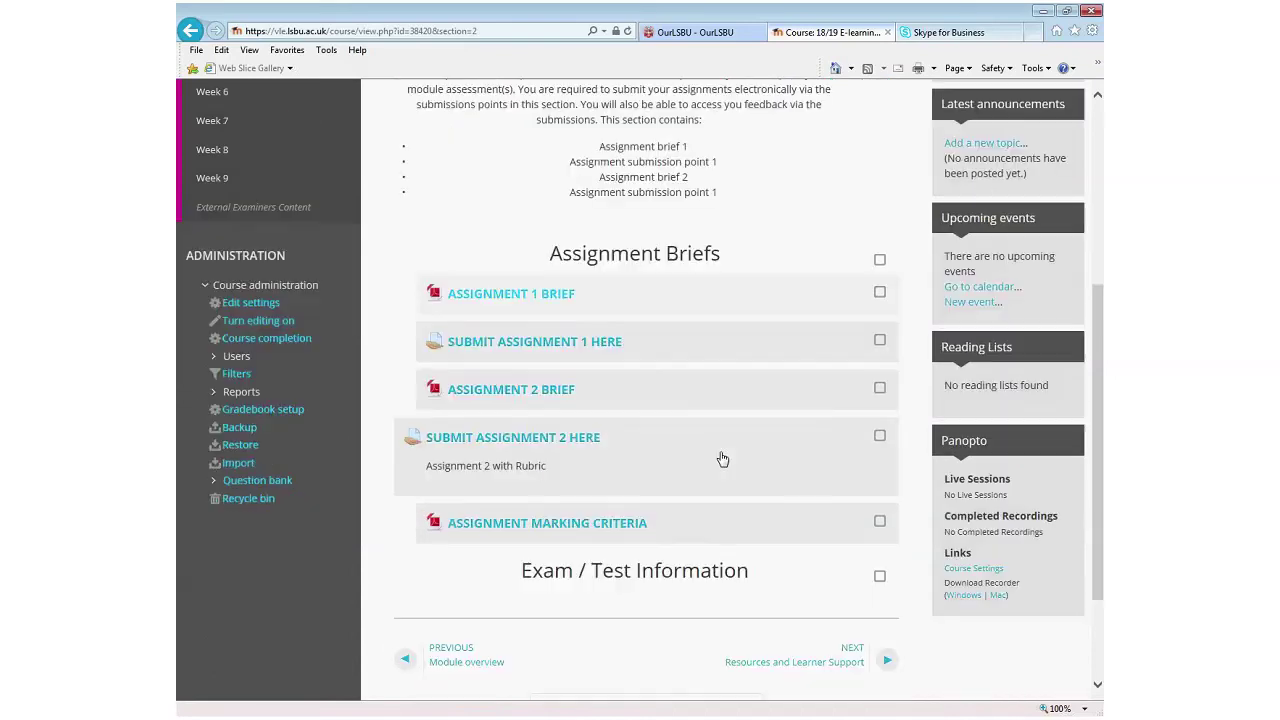
{"action": "scroll", "coordinate": [725, 459], "scroll_direction": "down", "scroll_amount": 1}
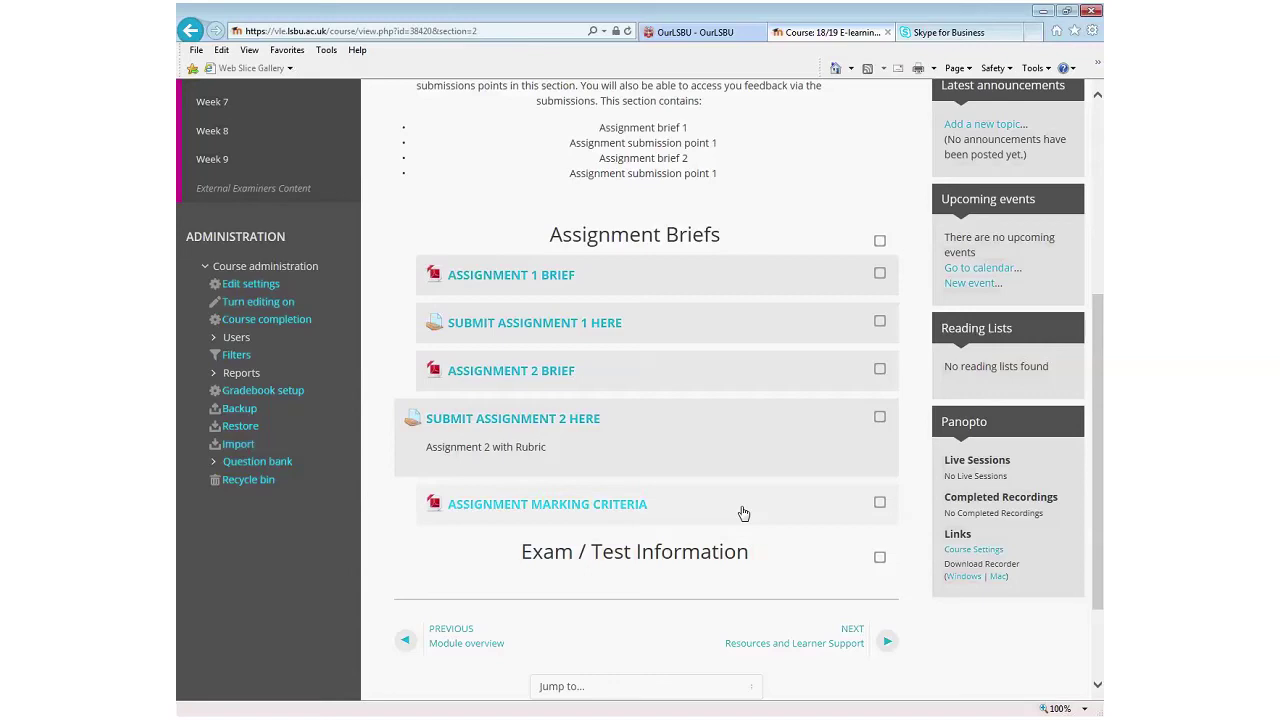
{"action": "scroll", "coordinate": [563, 520], "scroll_direction": "down", "scroll_amount": 1}
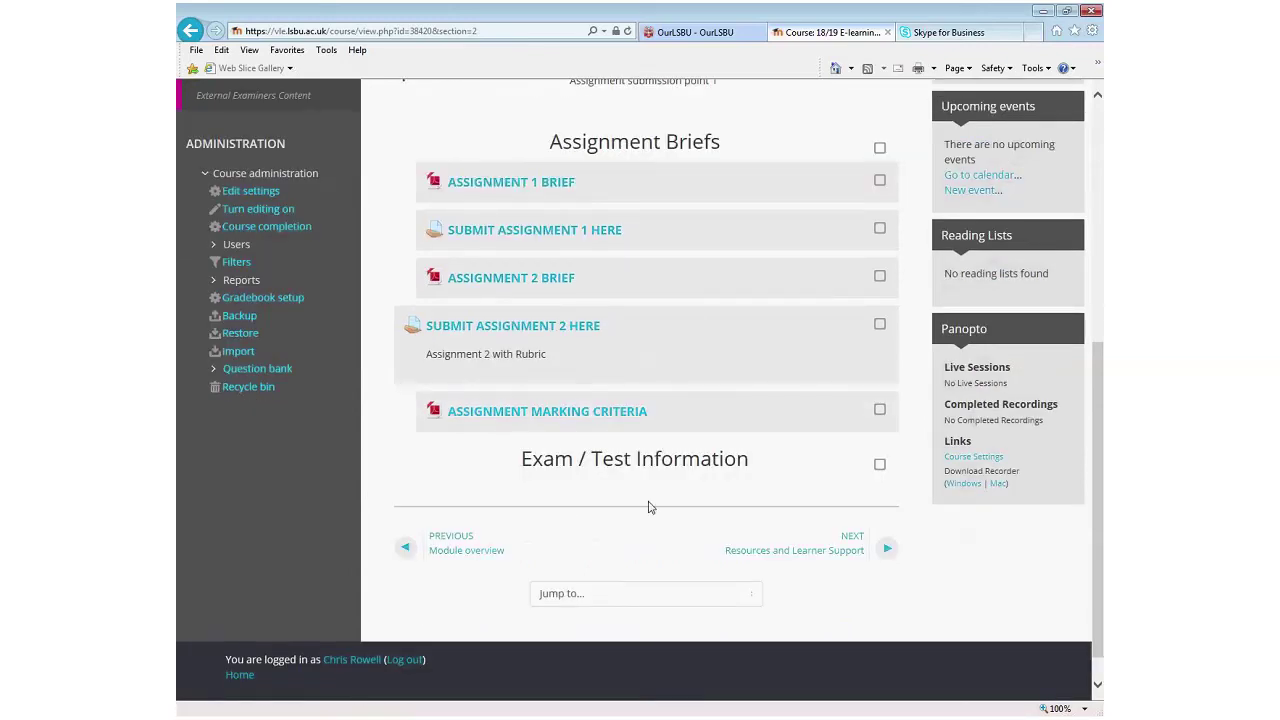
{"action": "scroll", "coordinate": [655, 510], "scroll_direction": "up", "scroll_amount": 1}
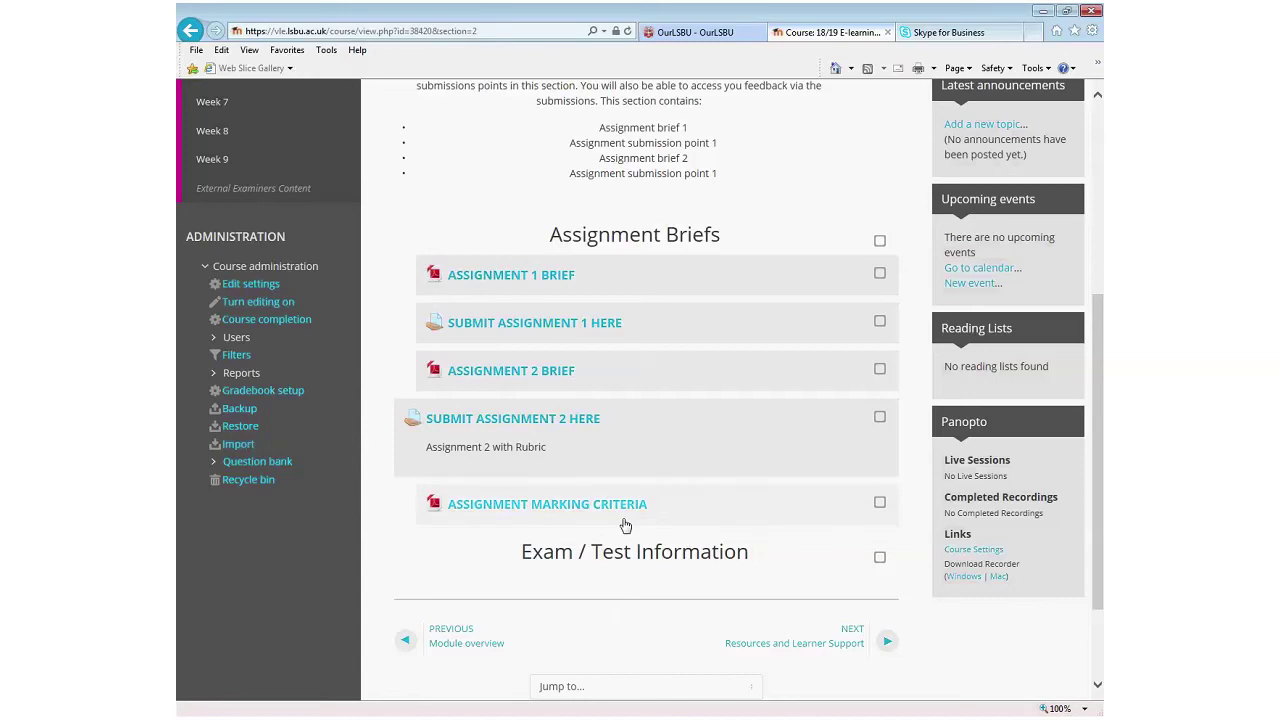
{"action": "scroll", "coordinate": [643, 545], "scroll_direction": "up", "scroll_amount": 4}
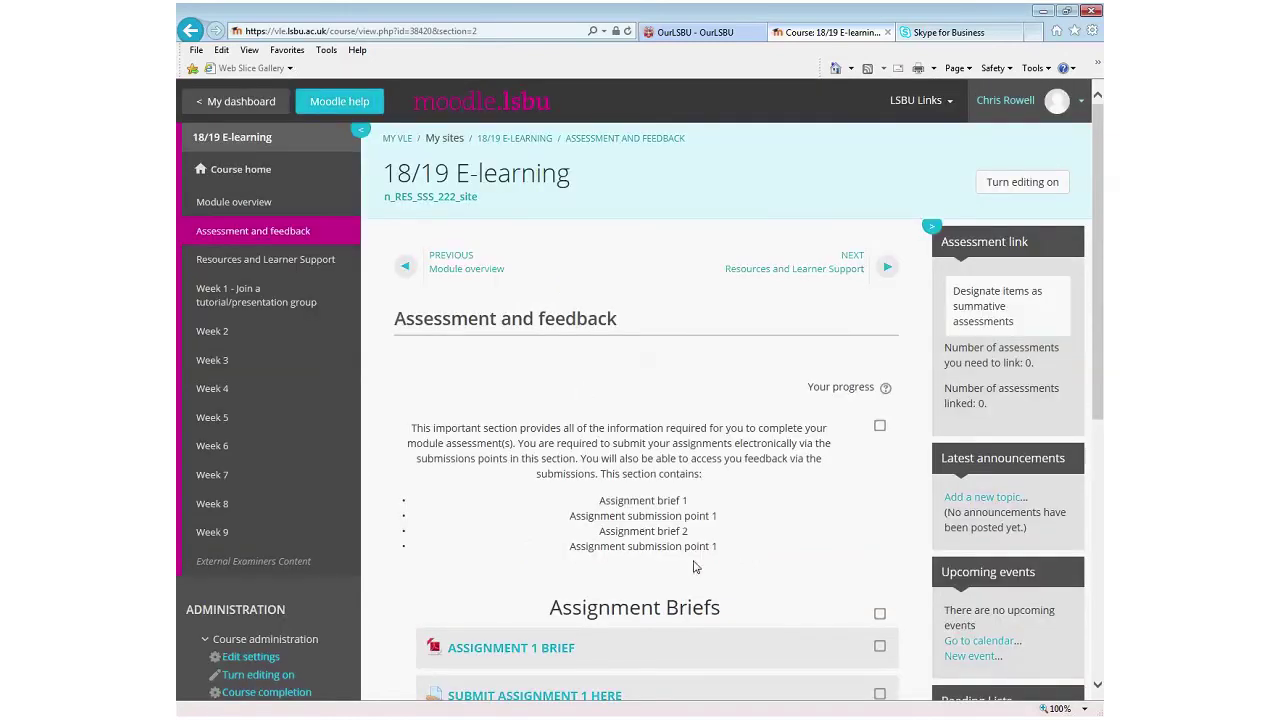
{"action": "scroll", "coordinate": [698, 565], "scroll_direction": "down", "scroll_amount": 3}
{"action": "scroll", "coordinate": [698, 565], "scroll_direction": "up", "scroll_amount": 2}
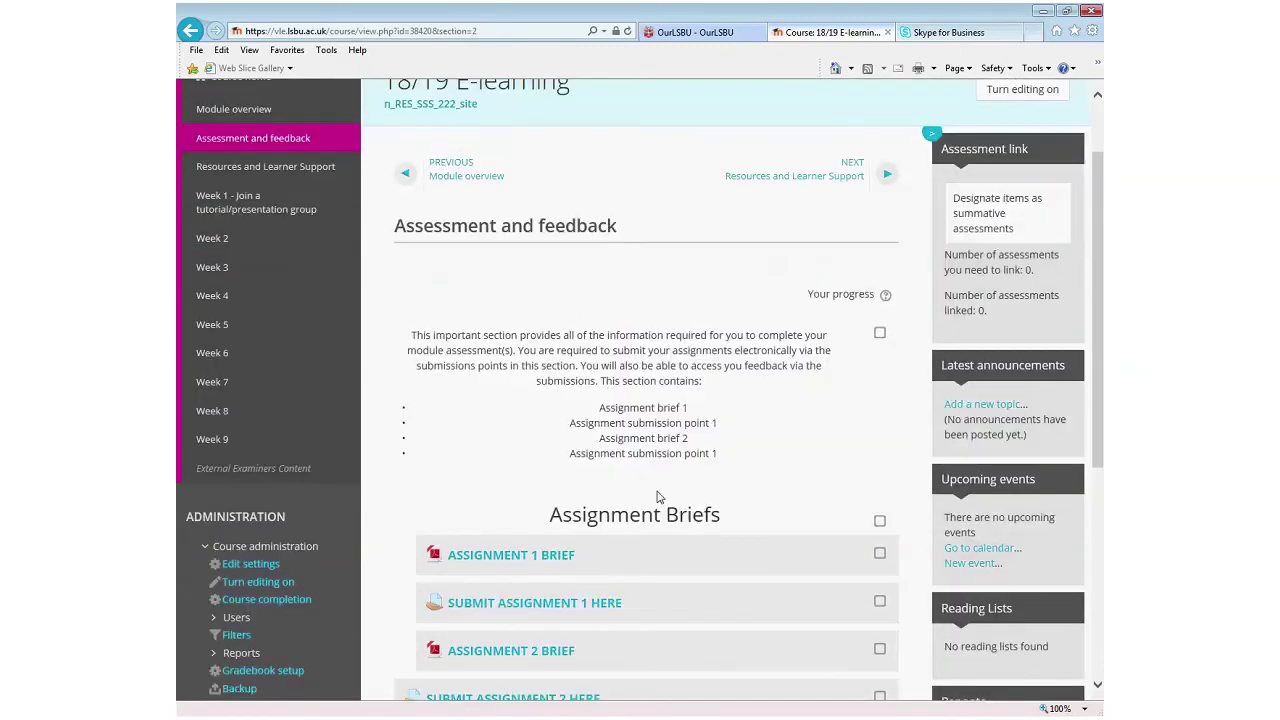
{"action": "scroll", "coordinate": [540, 470], "scroll_direction": "up", "scroll_amount": 1}
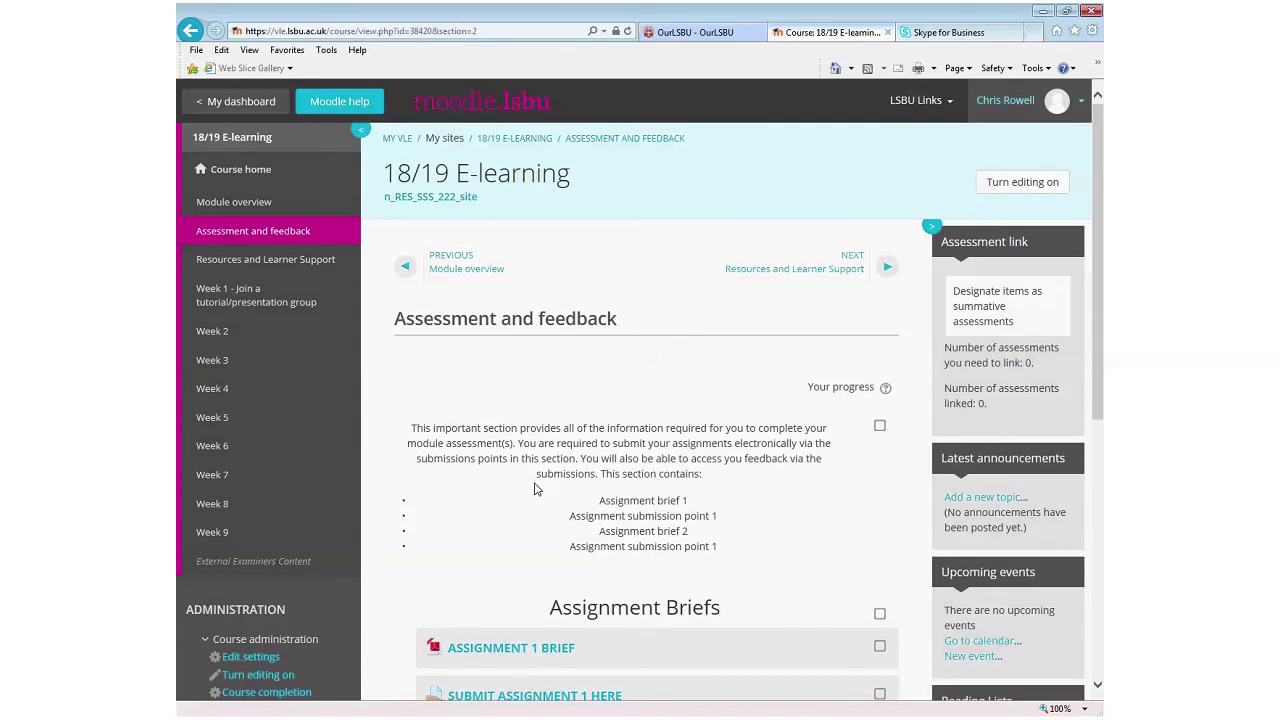
- Open Resources and Learner Support, listing FAQs, study guide, sample essay and sample exam questions
{"action": "left_click", "coordinate": [246, 268]}
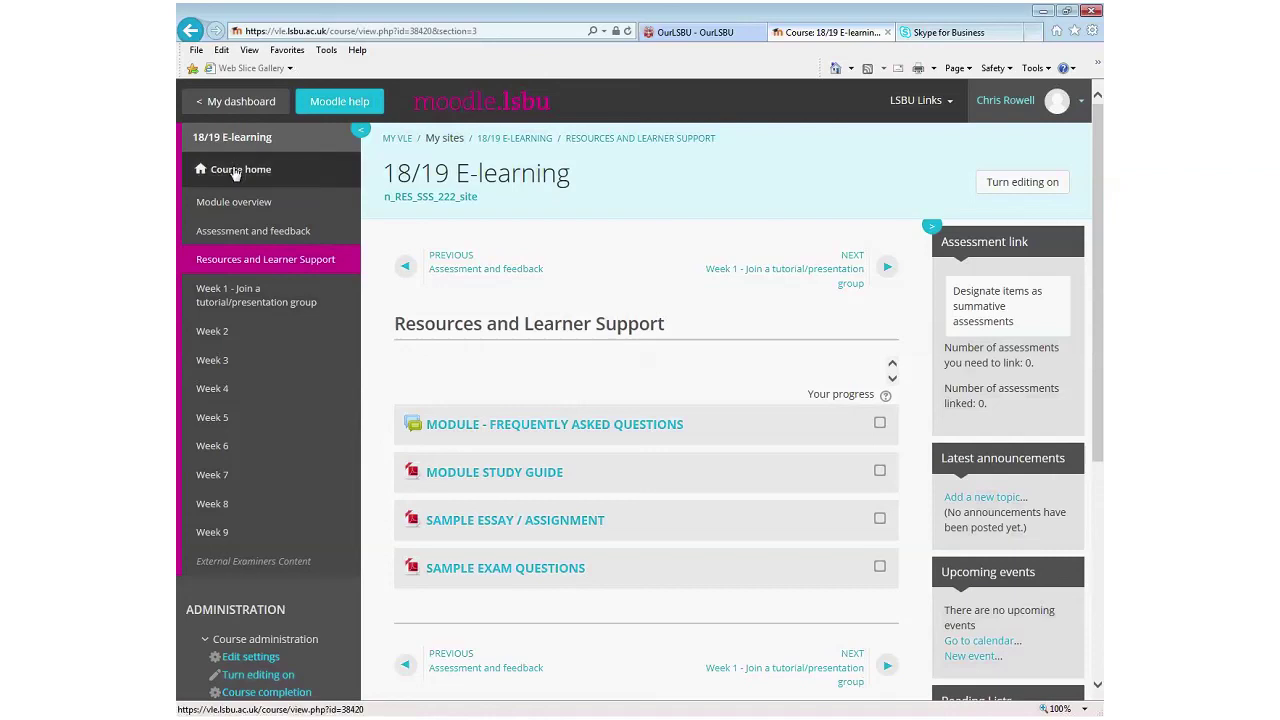
- Return to the course home and scroll down the section tiles to Week 1
{"action": "left_click", "coordinate": [236, 172]}
{"action": "scroll", "coordinate": [801, 480], "scroll_direction": "down", "scroll_amount": 3}
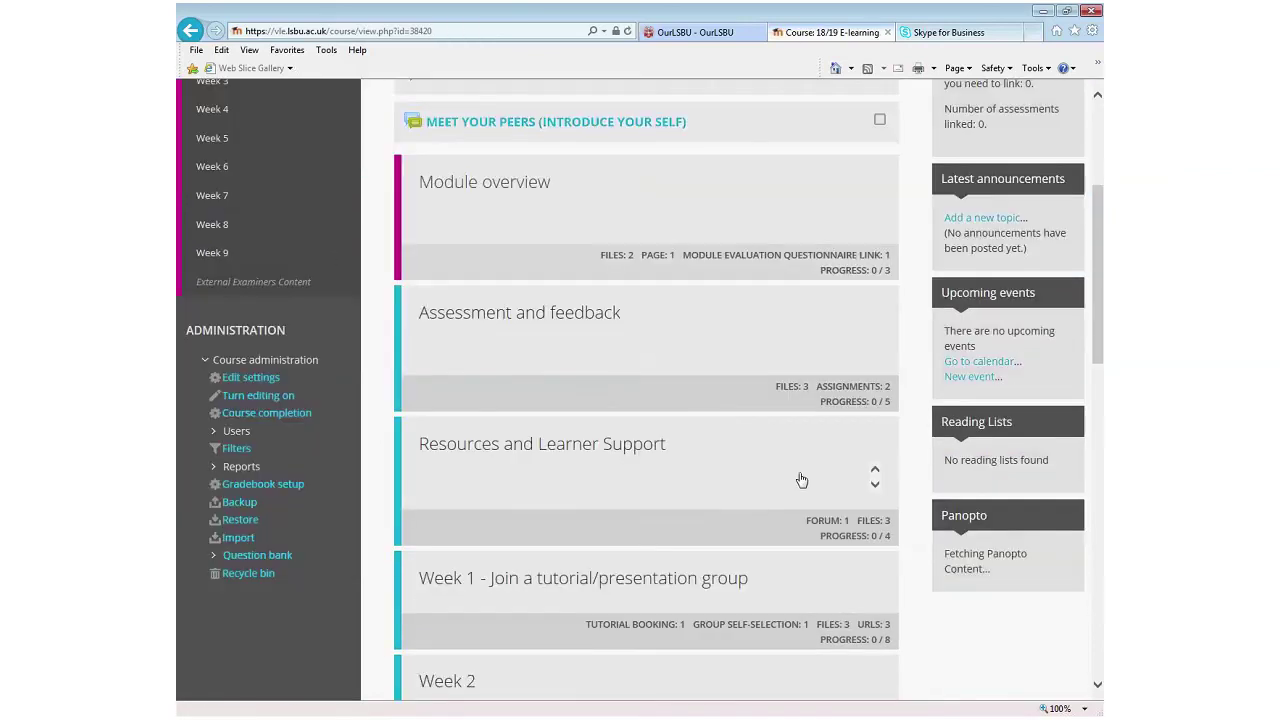
{"action": "scroll", "coordinate": [731, 531], "scroll_direction": "down", "scroll_amount": 1}
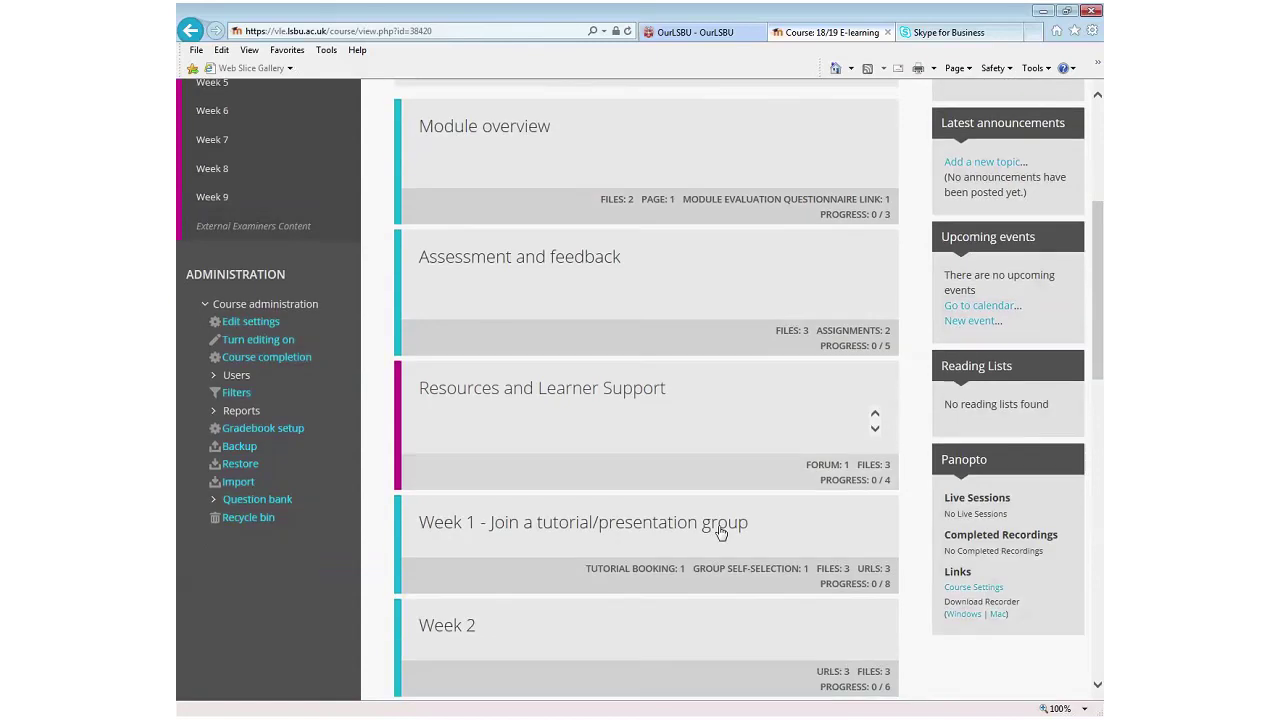
{"action": "scroll", "coordinate": [720, 533], "scroll_direction": "down", "scroll_amount": 1}
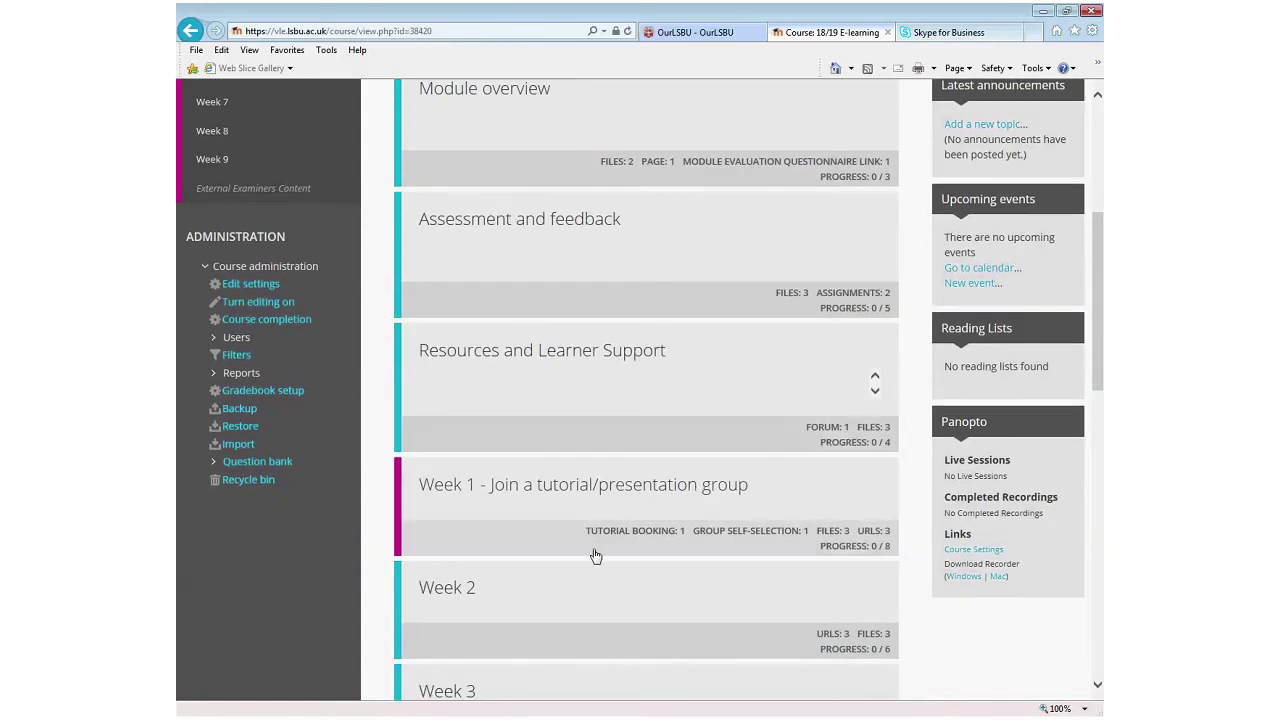
{"action": "scroll", "coordinate": [569, 560], "scroll_direction": "down", "scroll_amount": 3}
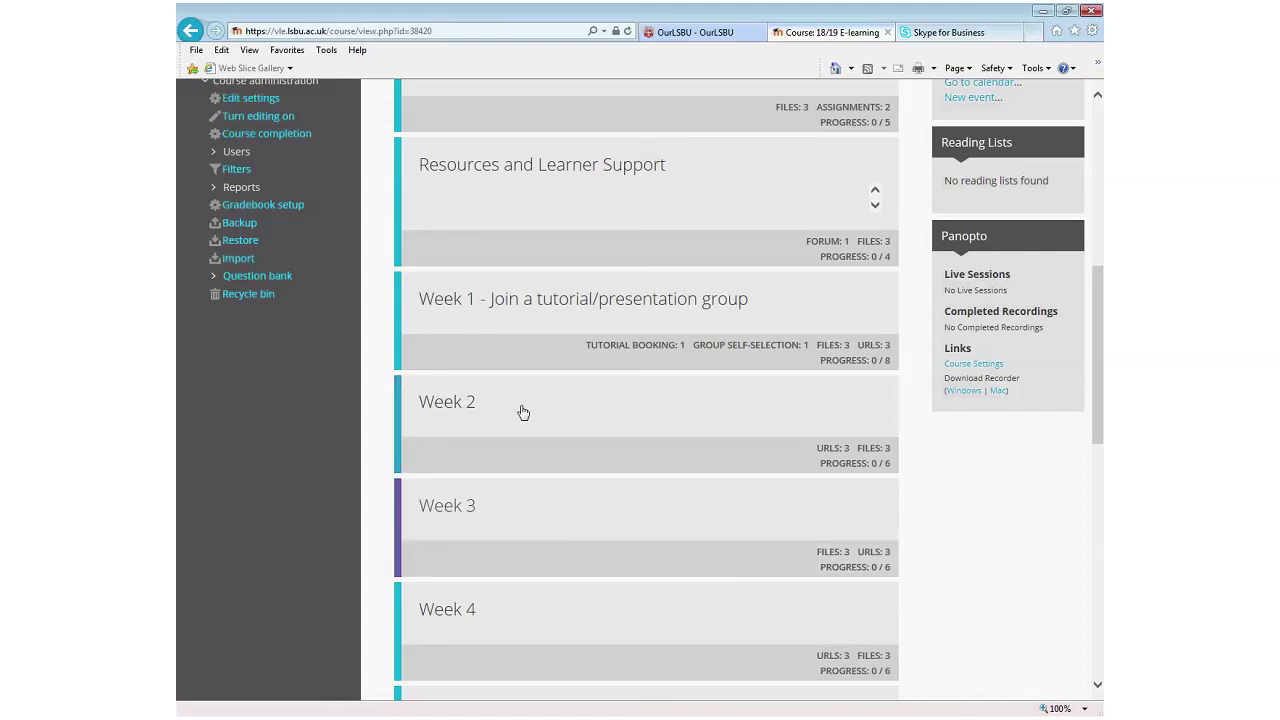
- Open the Week 1 group section and browse its sign-ups and Intro to Moodle materials
{"action": "left_click", "coordinate": [459, 304]}
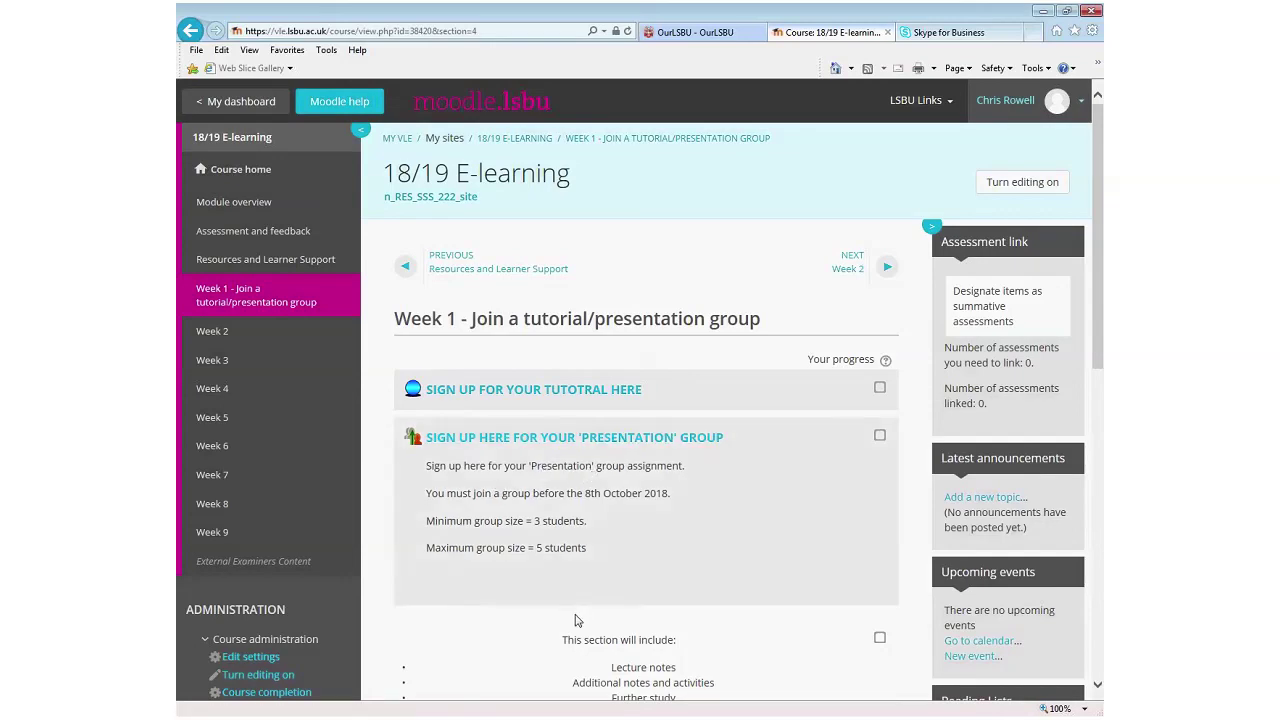
{"action": "scroll", "coordinate": [594, 571], "scroll_direction": "down", "scroll_amount": 1}
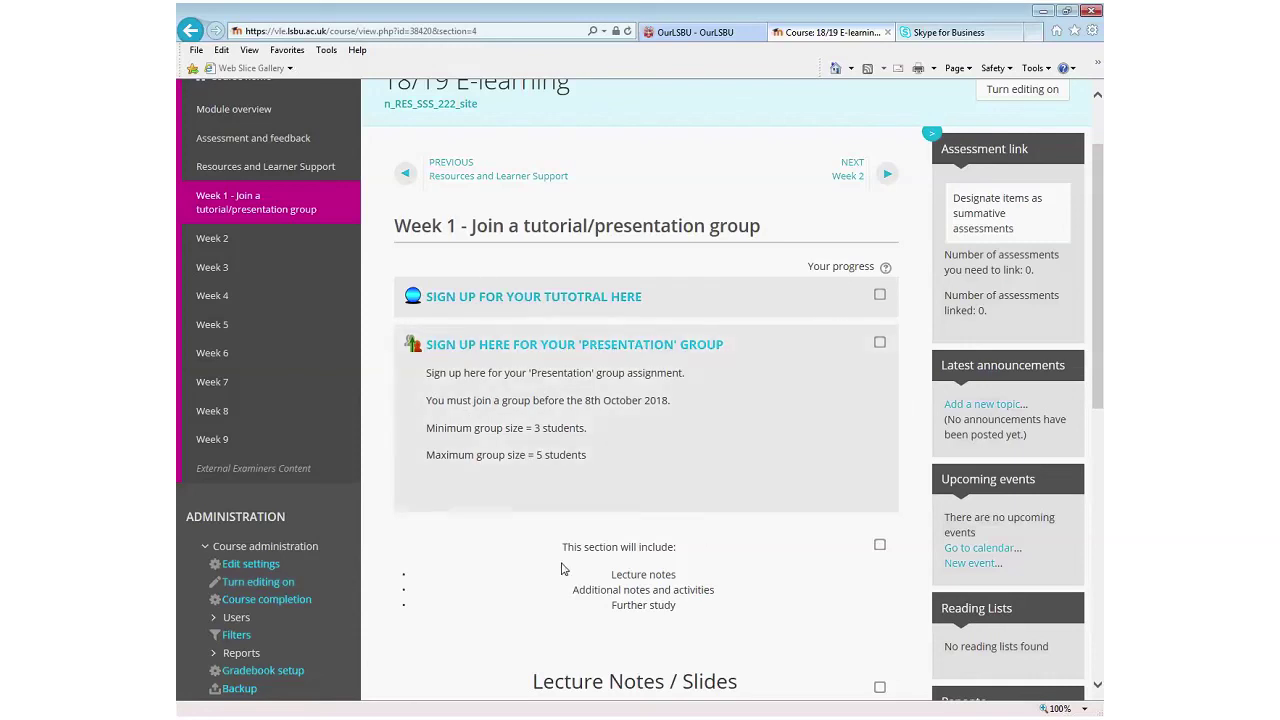
{"action": "scroll", "coordinate": [565, 590], "scroll_direction": "down", "scroll_amount": 1}
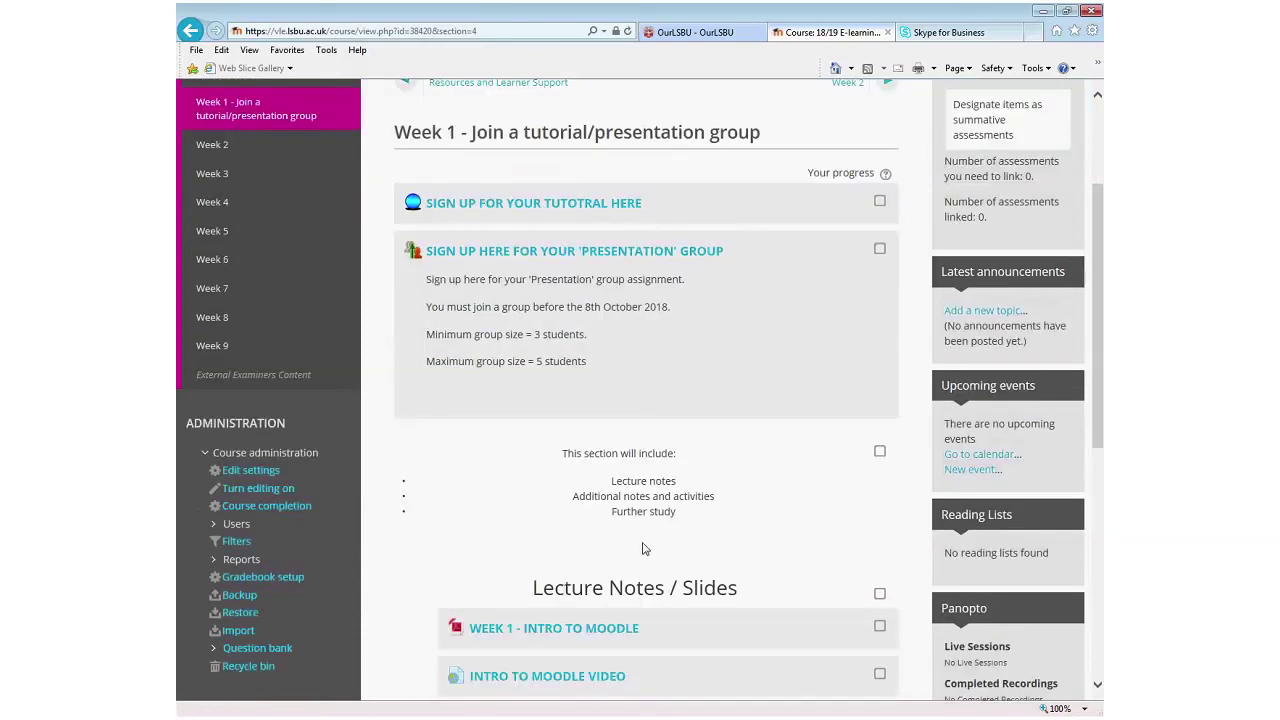
{"action": "scroll", "coordinate": [657, 544], "scroll_direction": "down", "scroll_amount": 1}
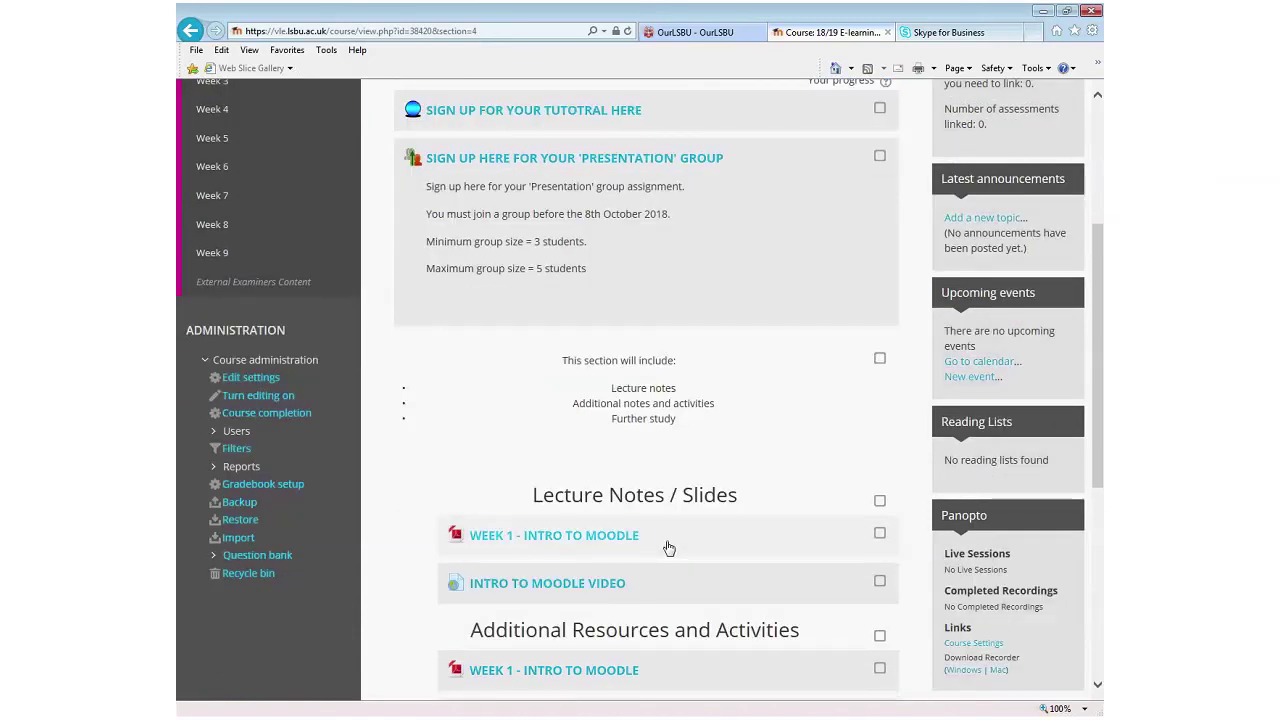
{"action": "scroll", "coordinate": [669, 548], "scroll_direction": "down", "scroll_amount": 1}
{"action": "scroll", "coordinate": [667, 541], "scroll_direction": "down", "scroll_amount": 1}
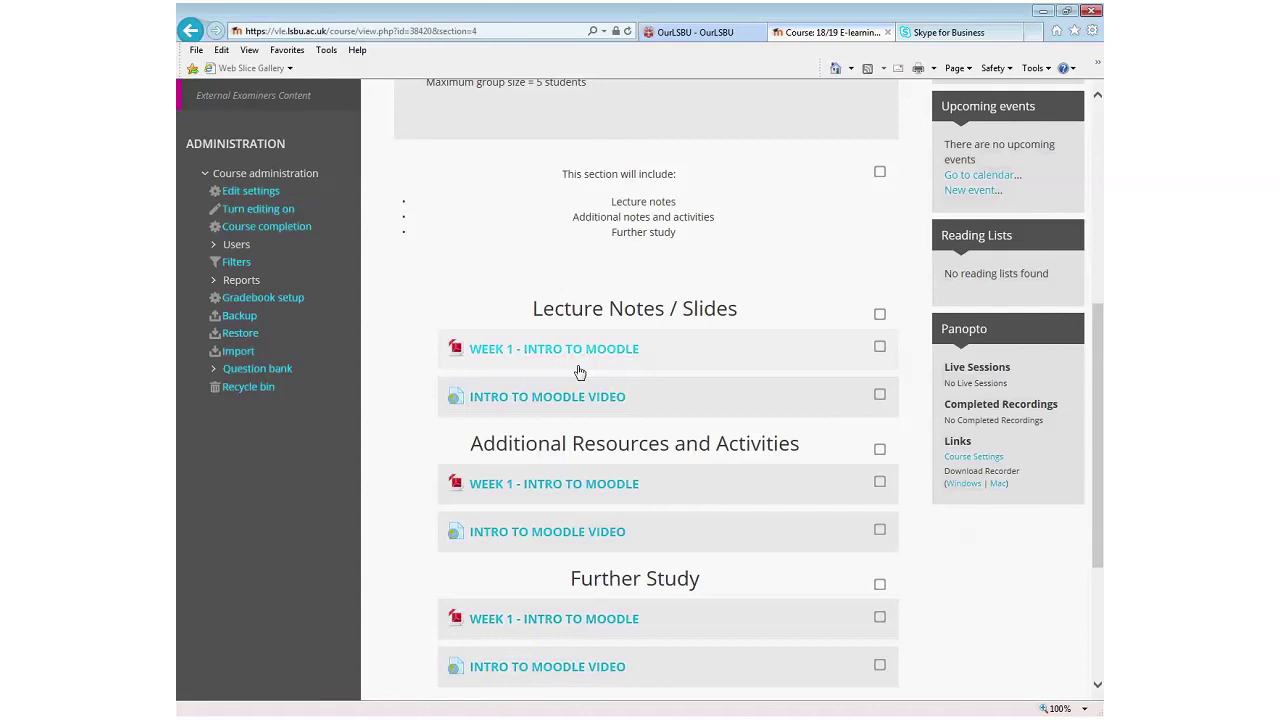
{"action": "scroll", "coordinate": [666, 557], "scroll_direction": "down", "scroll_amount": 2}
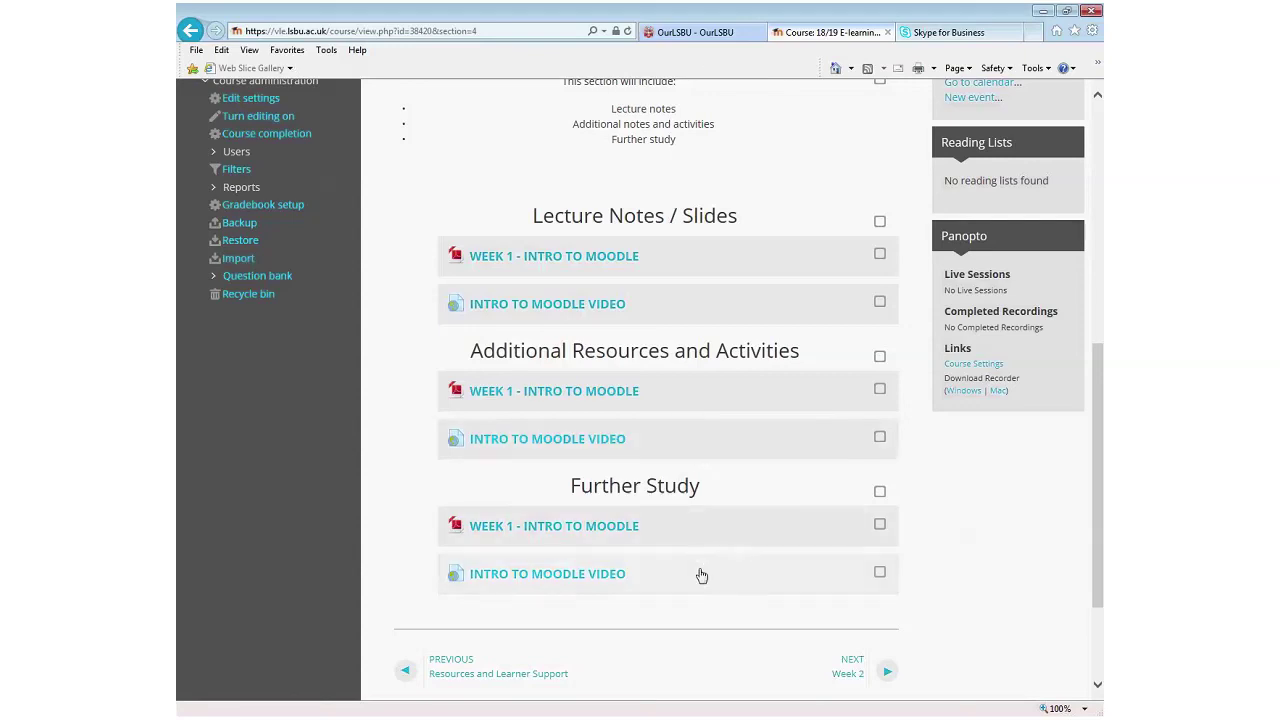
{"action": "scroll", "coordinate": [696, 560], "scroll_direction": "down", "scroll_amount": 2}
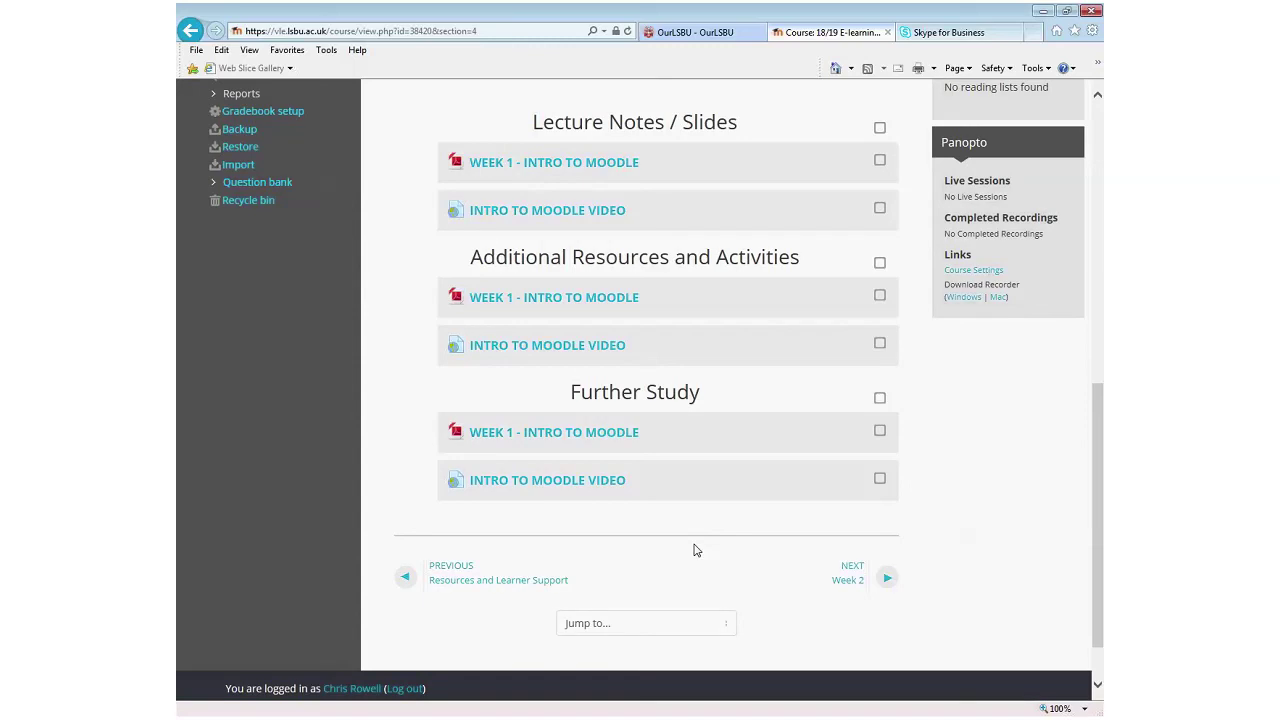
{"action": "scroll", "coordinate": [753, 342], "scroll_direction": "up", "scroll_amount": 2}
{"action": "scroll", "coordinate": [753, 342], "scroll_direction": "up", "scroll_amount": 1}
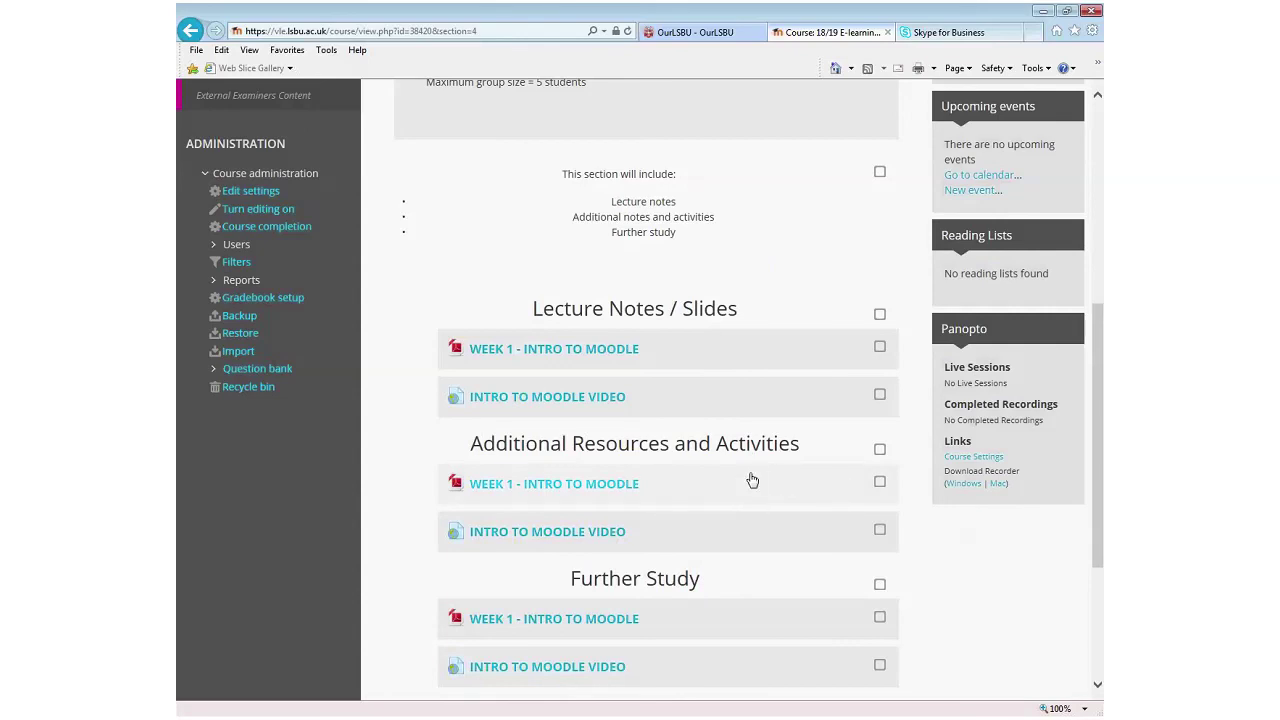
{"action": "scroll", "coordinate": [730, 482], "scroll_direction": "up", "scroll_amount": 2}
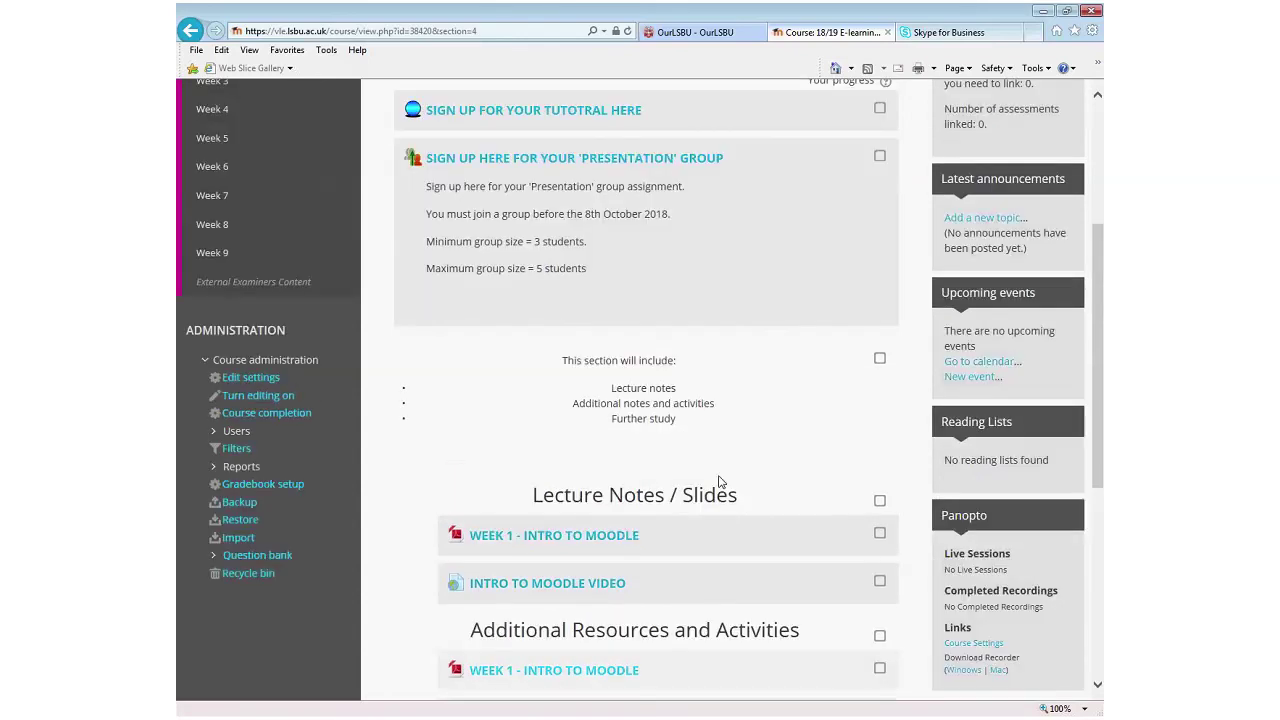
{"action": "scroll", "coordinate": [718, 482], "scroll_direction": "up", "scroll_amount": 2}
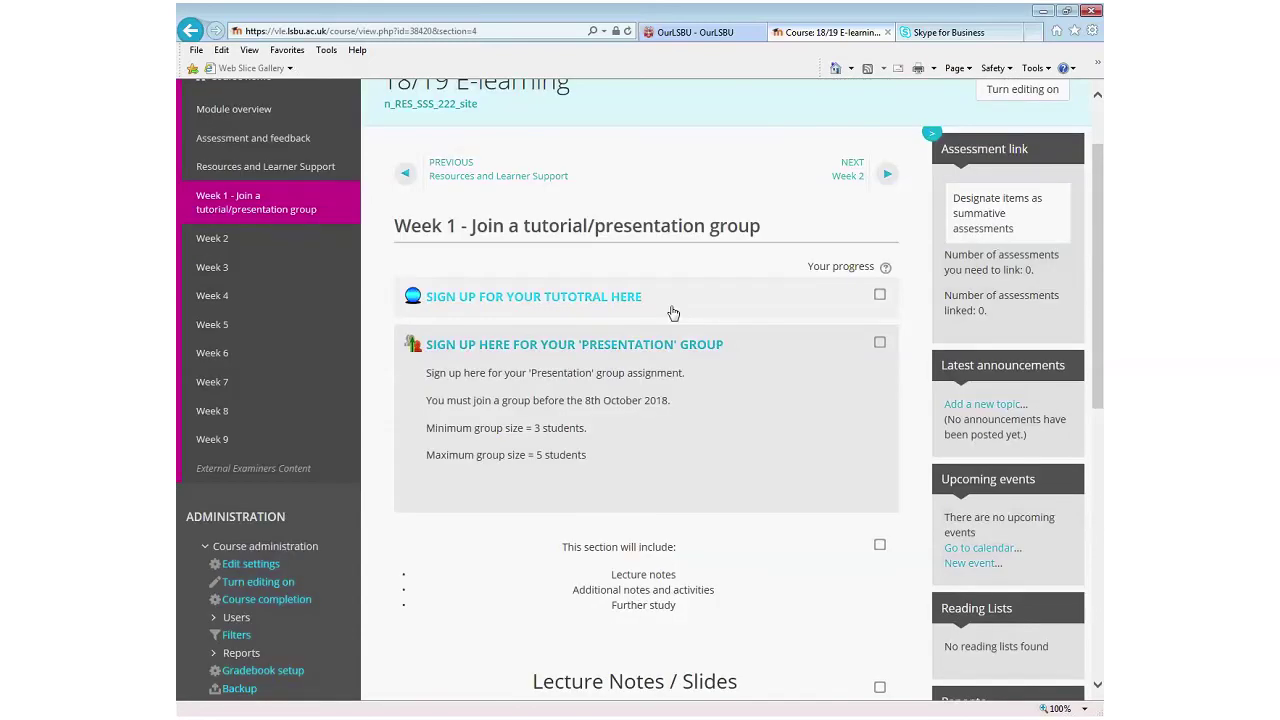
- Open the Week 2 section and scroll through its contents
{"action": "left_click", "coordinate": [216, 240]}
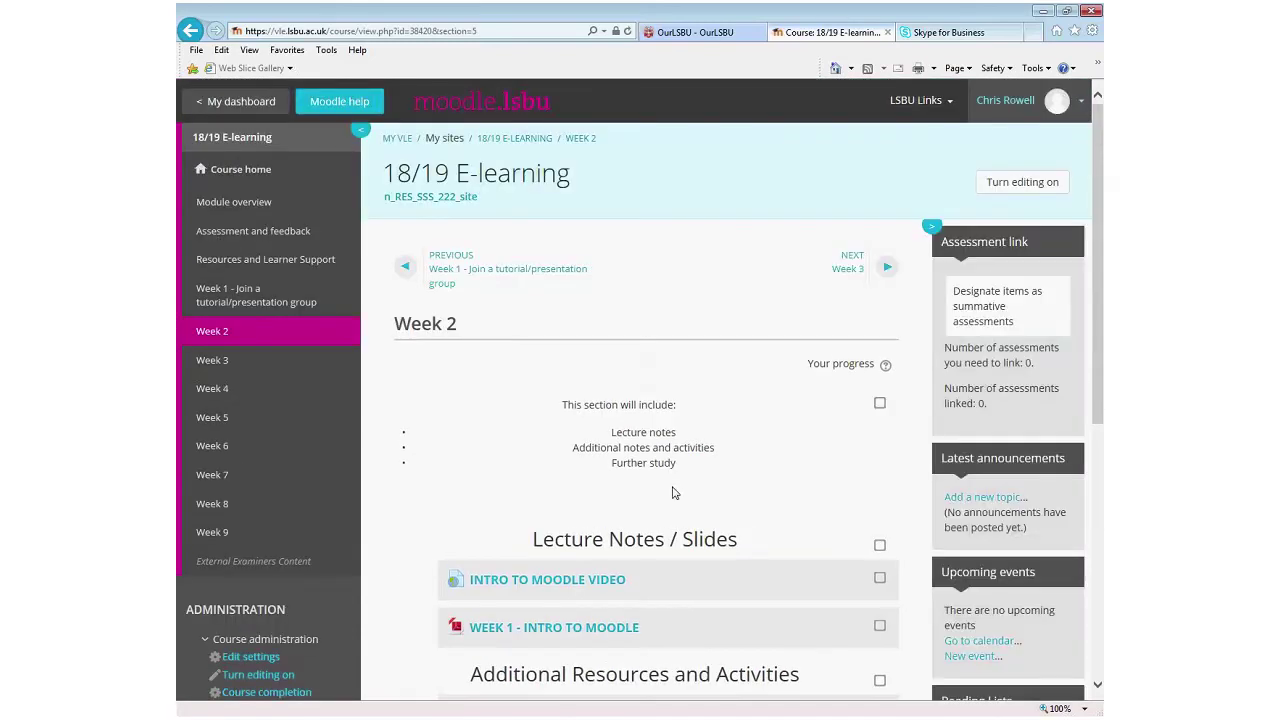
{"action": "scroll", "coordinate": [677, 521], "scroll_direction": "down", "scroll_amount": 1}
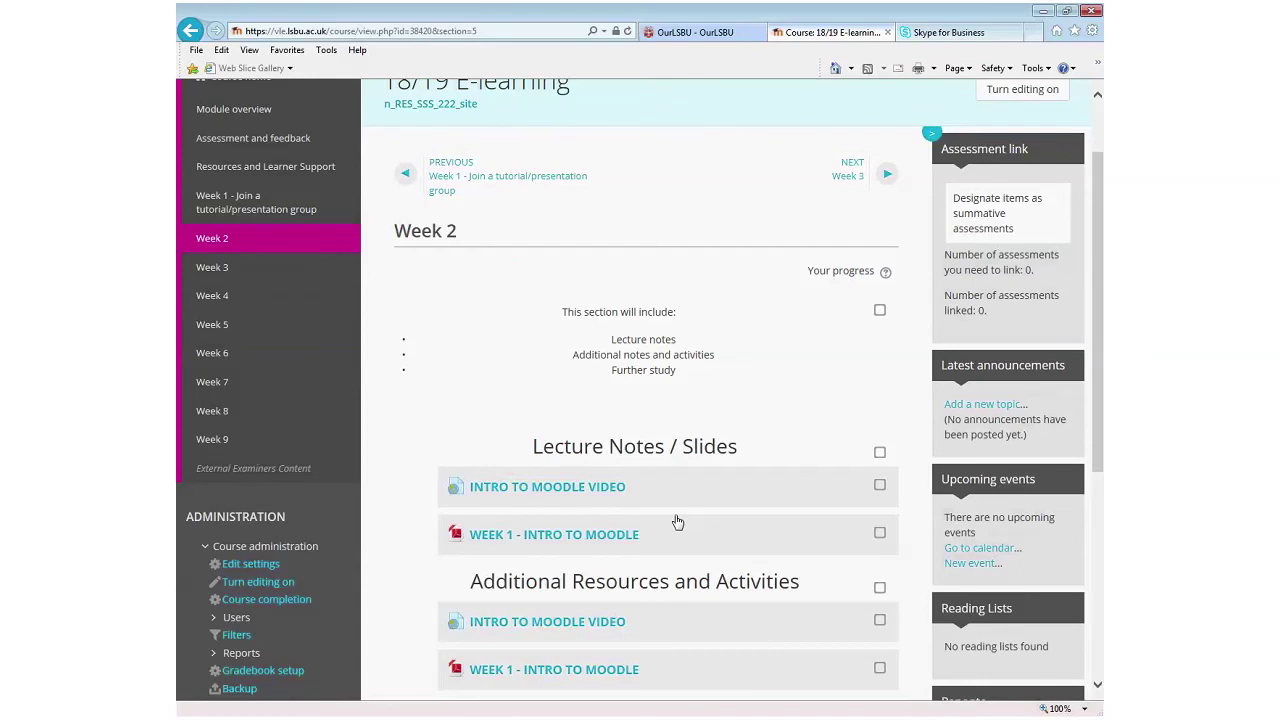
{"action": "scroll", "coordinate": [677, 521], "scroll_direction": "down", "scroll_amount": 2}
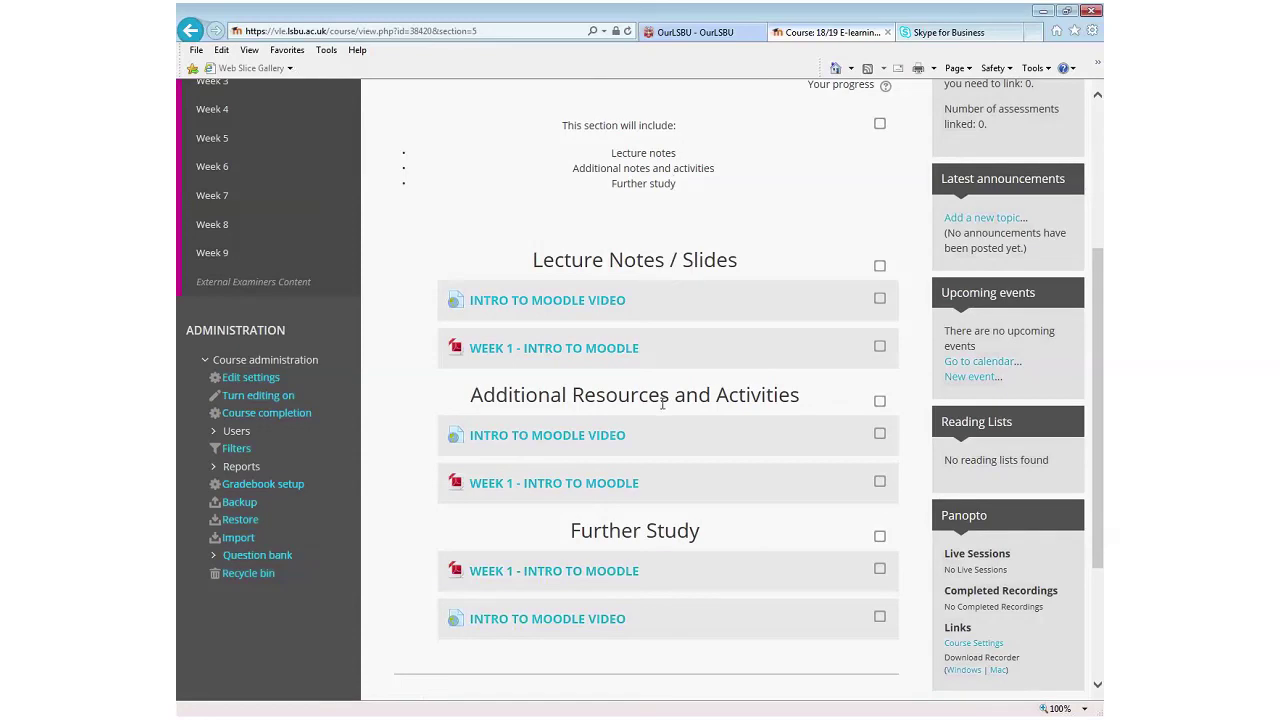
{"action": "scroll", "coordinate": [288, 336], "scroll_direction": "up", "scroll_amount": 1}
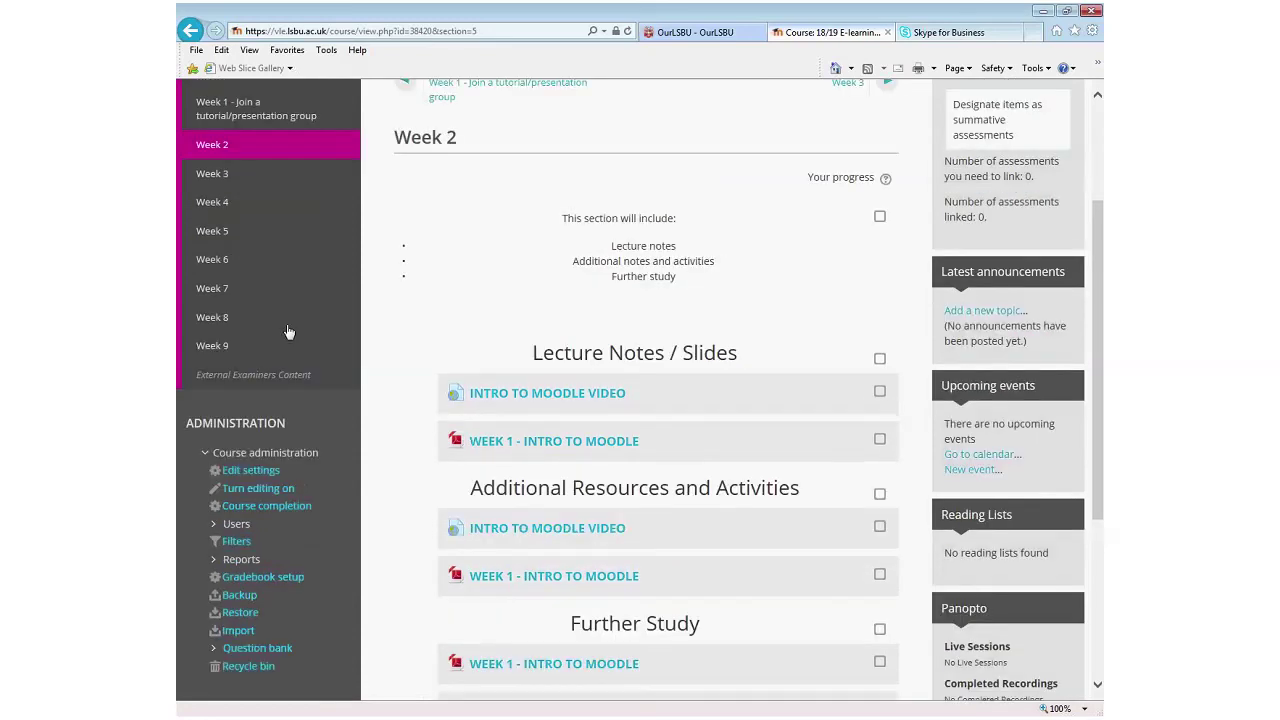
- Check Week 4, then open Week 8 and browse its [REPLACE ME] placeholder files and videos
{"action": "left_click", "coordinate": [205, 212]}
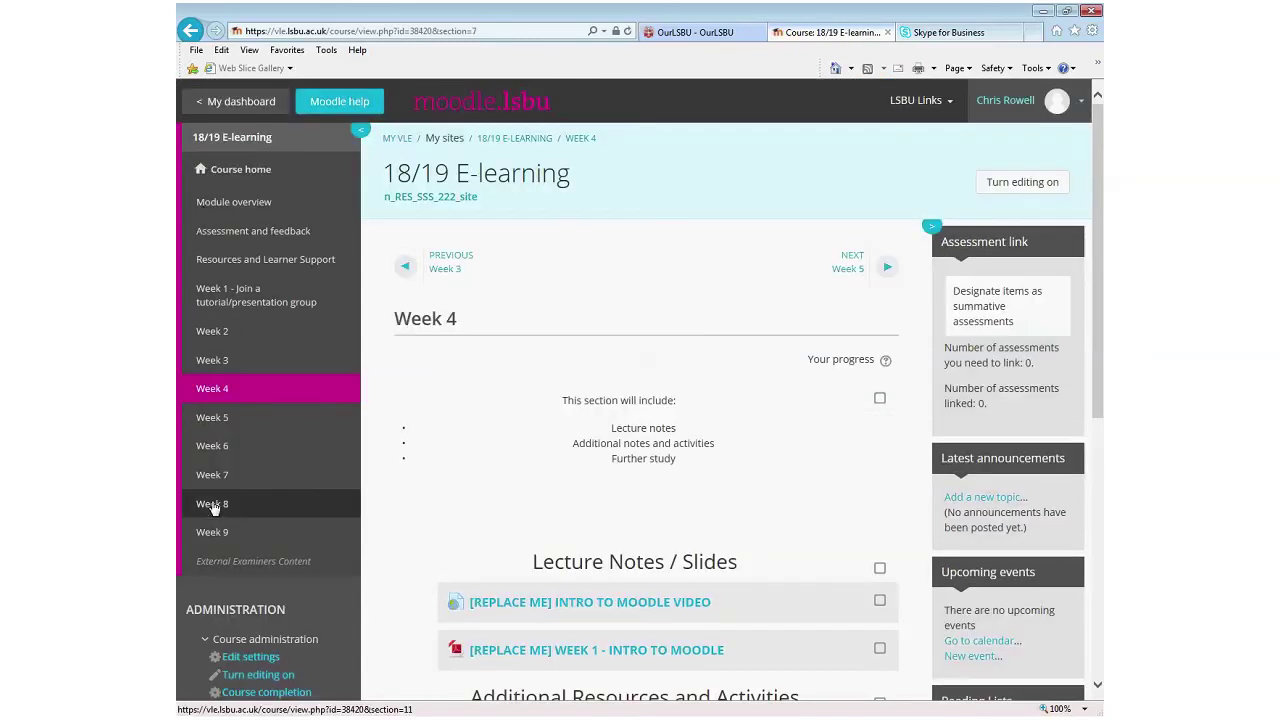
{"action": "left_click", "coordinate": [212, 506]}
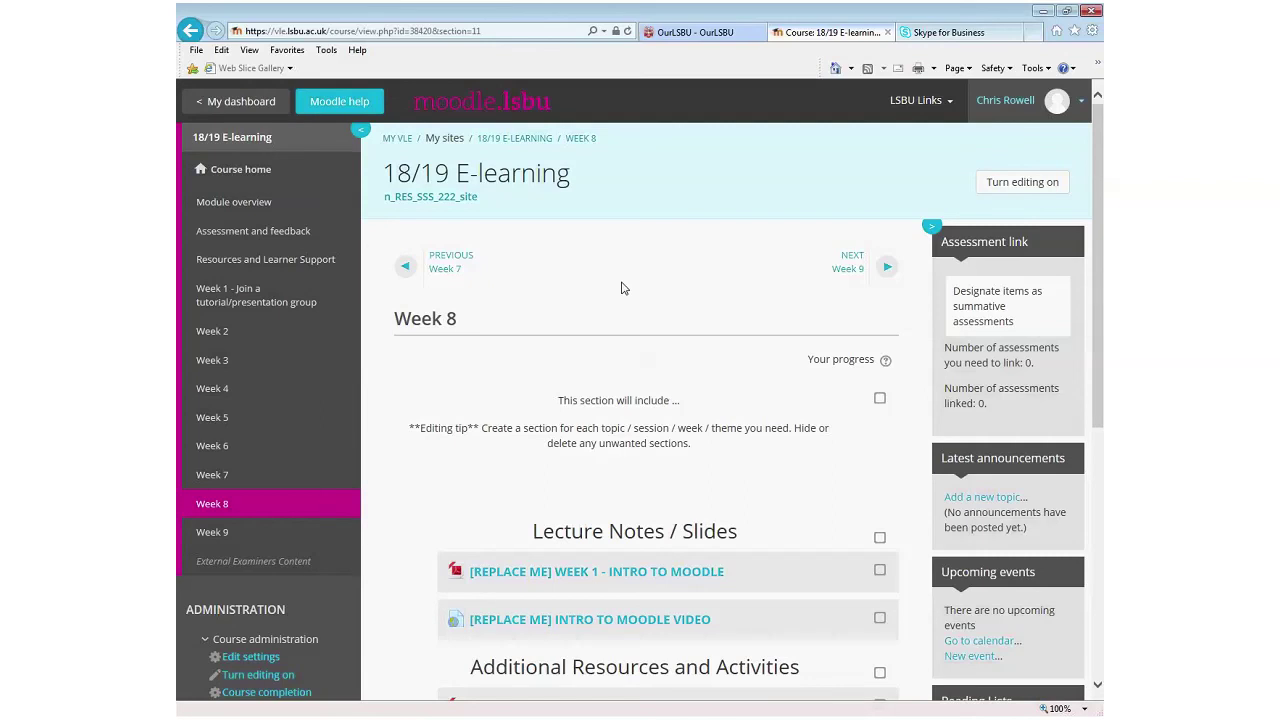
{"action": "scroll", "coordinate": [247, 475], "scroll_direction": "down", "scroll_amount": 1}
{"action": "scroll", "coordinate": [247, 475], "scroll_direction": "up", "scroll_amount": 1}
{"action": "scroll", "coordinate": [628, 466], "scroll_direction": "down", "scroll_amount": 1}
{"action": "scroll", "coordinate": [718, 485], "scroll_direction": "down", "scroll_amount": 1}
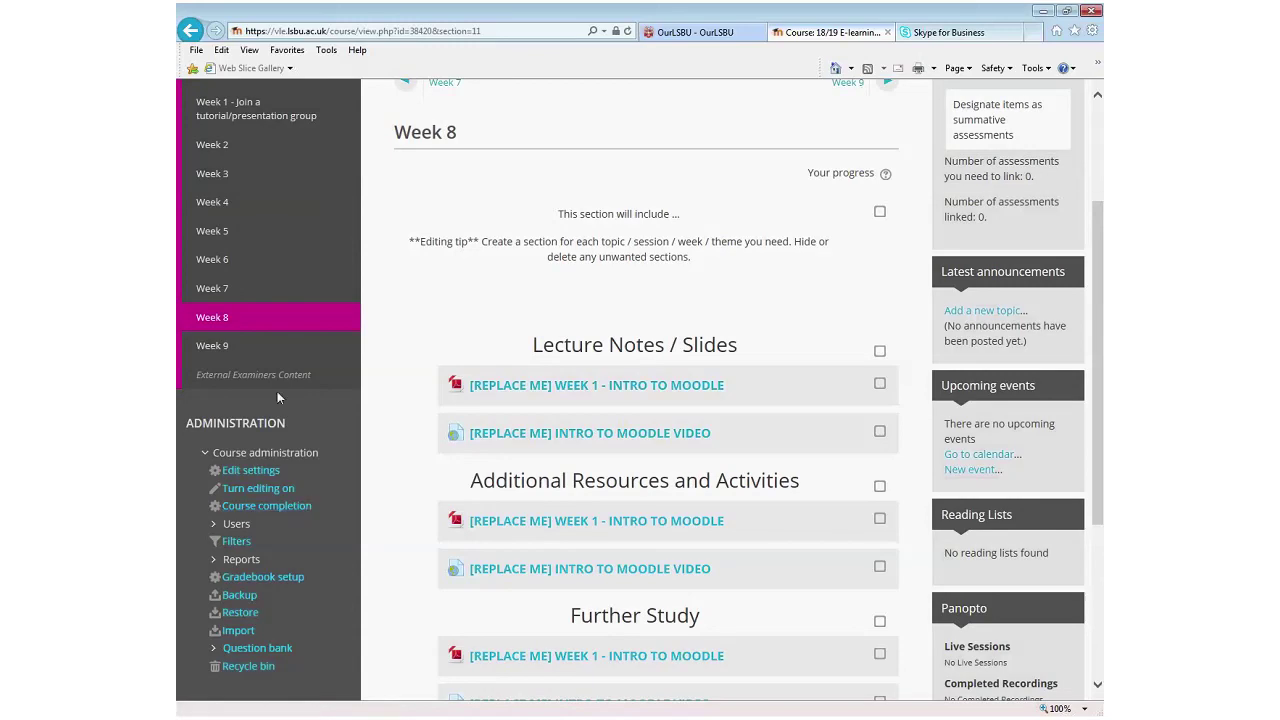
{"action": "scroll", "coordinate": [256, 398], "scroll_direction": "up", "scroll_amount": 1}
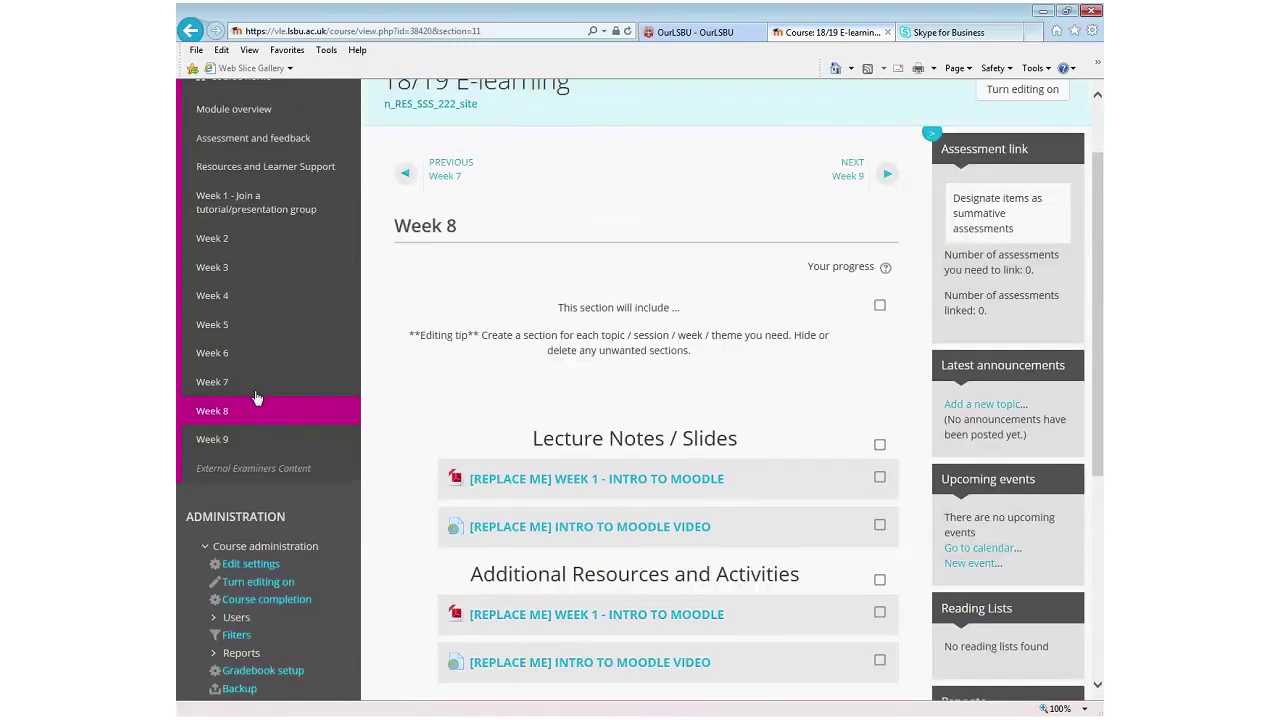
- Open the hidden External Examiners Content section, return to course home, and review all sections
{"action": "left_click", "coordinate": [259, 472]}
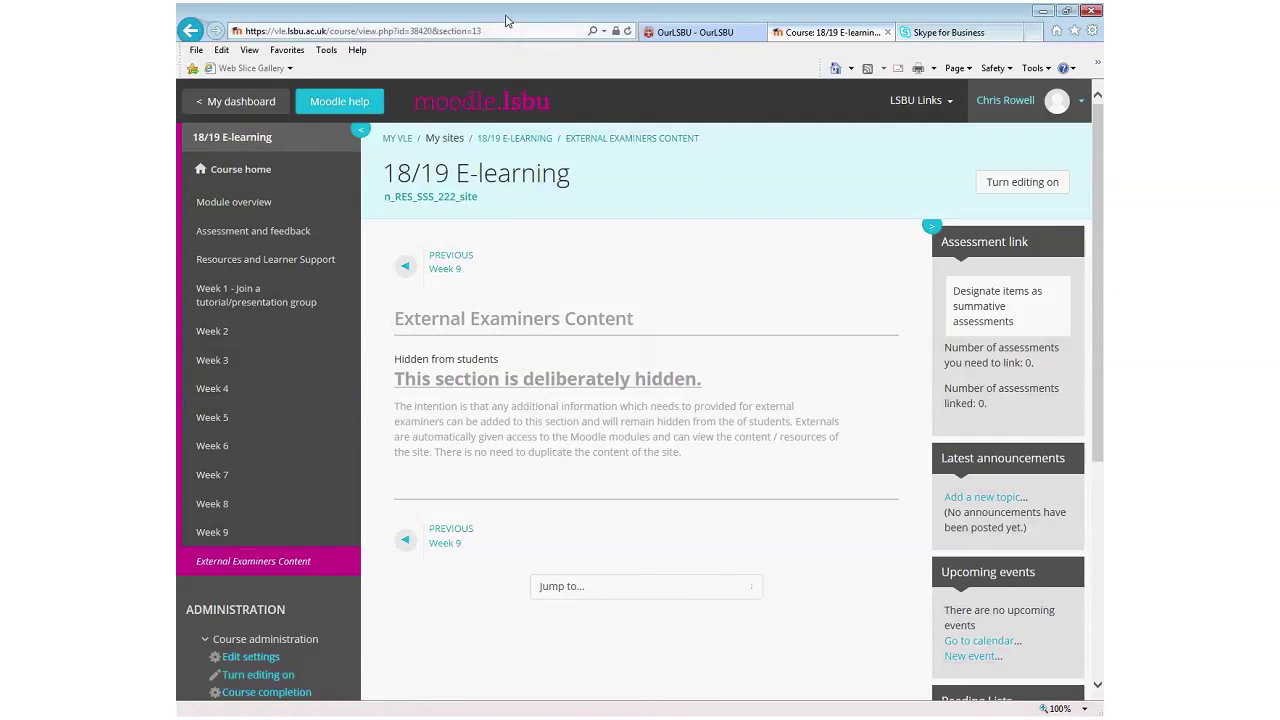
{"action": "left_click", "coordinate": [215, 177]}
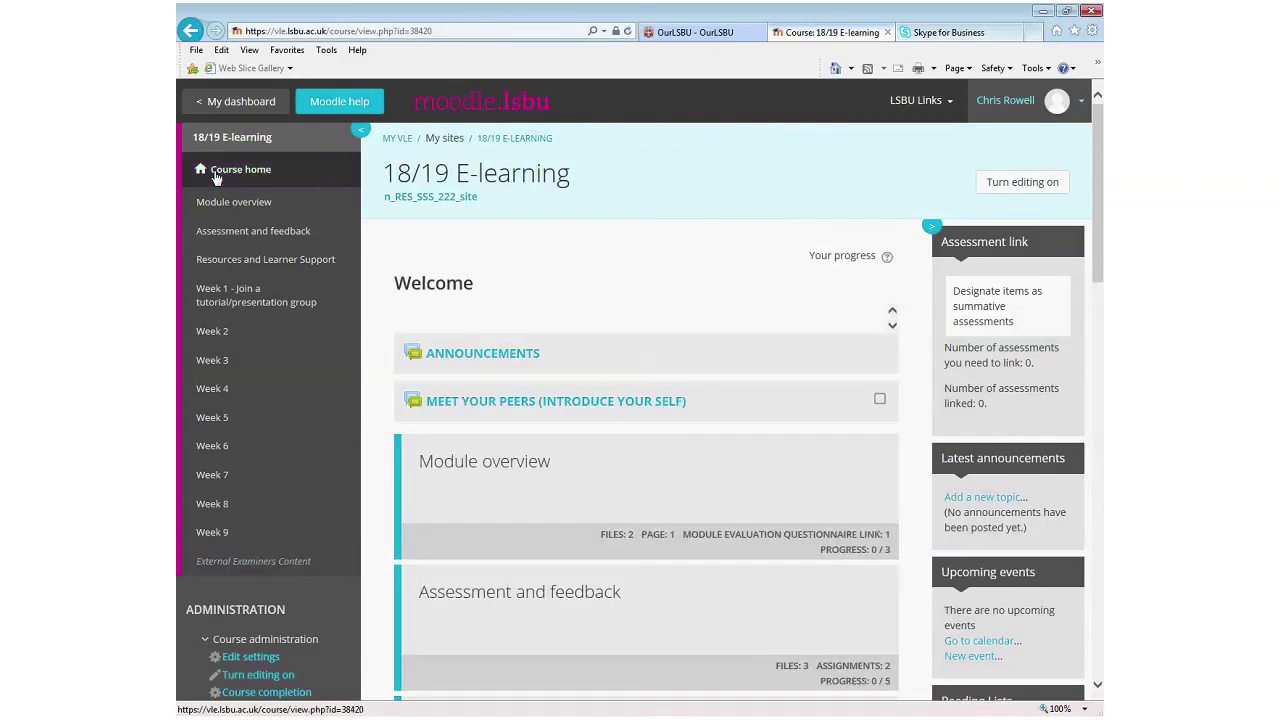
{"action": "scroll", "coordinate": [604, 521], "scroll_direction": "down", "scroll_amount": 3}
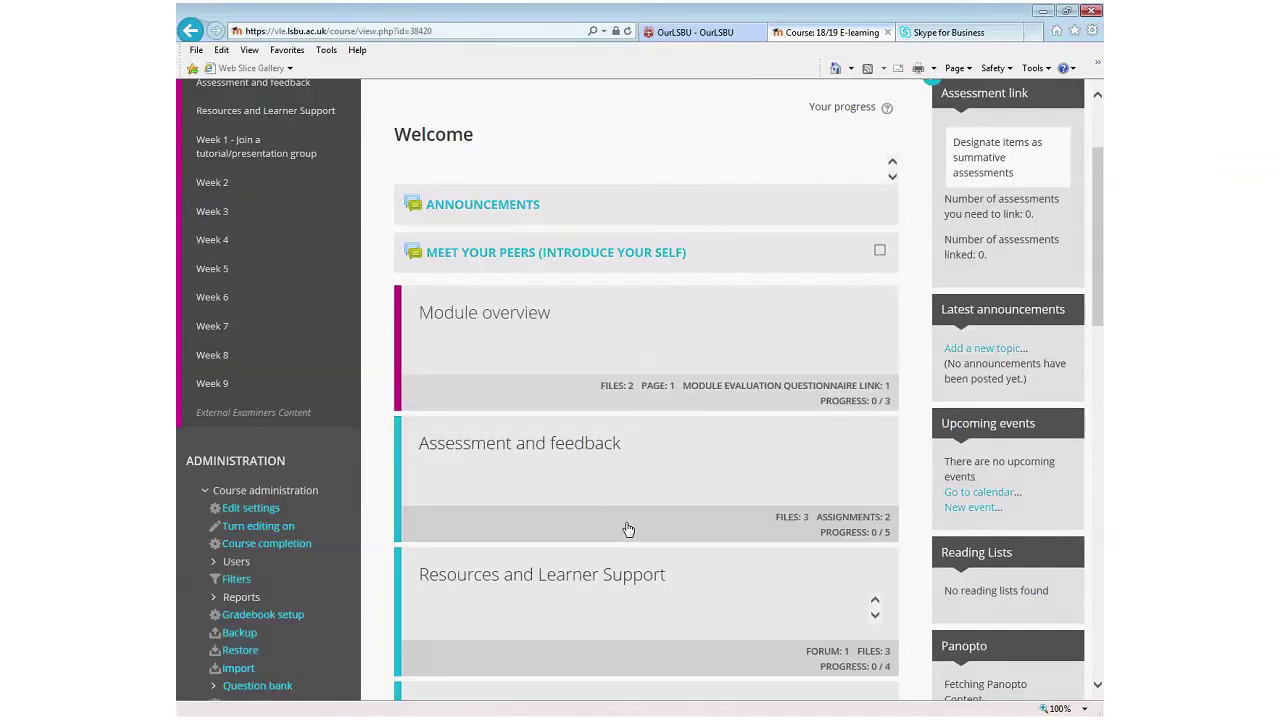
{"action": "scroll", "coordinate": [628, 529], "scroll_direction": "down", "scroll_amount": 8}
{"action": "scroll", "coordinate": [630, 523], "scroll_direction": "down", "scroll_amount": 13}
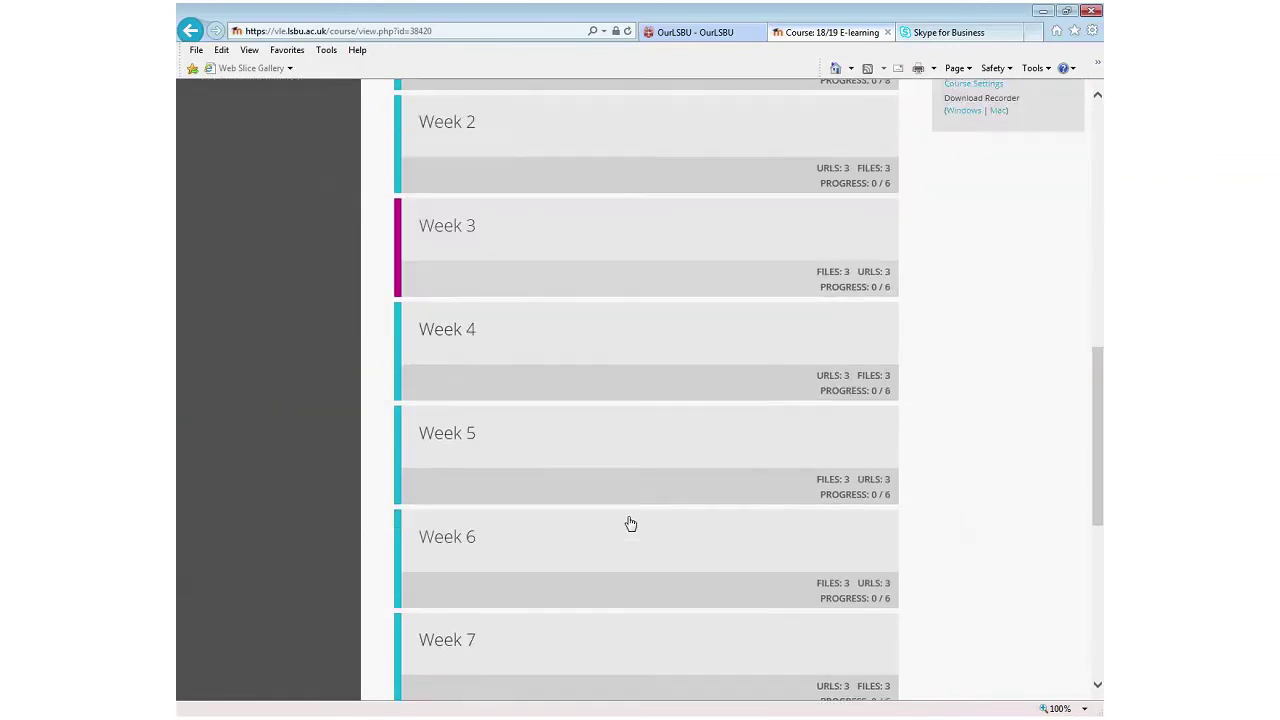
{"action": "scroll", "coordinate": [630, 523], "scroll_direction": "down", "scroll_amount": 3}
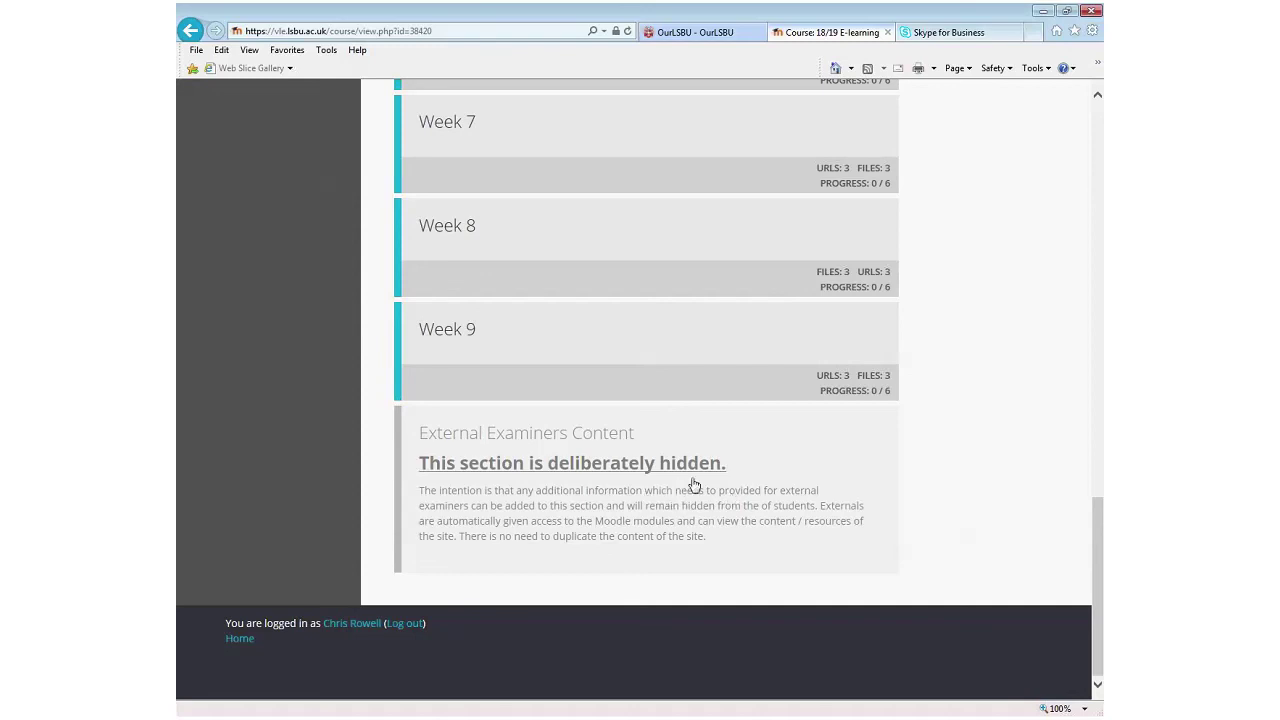
{"action": "scroll", "coordinate": [692, 490], "scroll_direction": "up", "scroll_amount": 3}
{"action": "scroll", "coordinate": [692, 490], "scroll_direction": "up", "scroll_amount": 1}
{"action": "scroll", "coordinate": [690, 490], "scroll_direction": "up", "scroll_amount": 4}
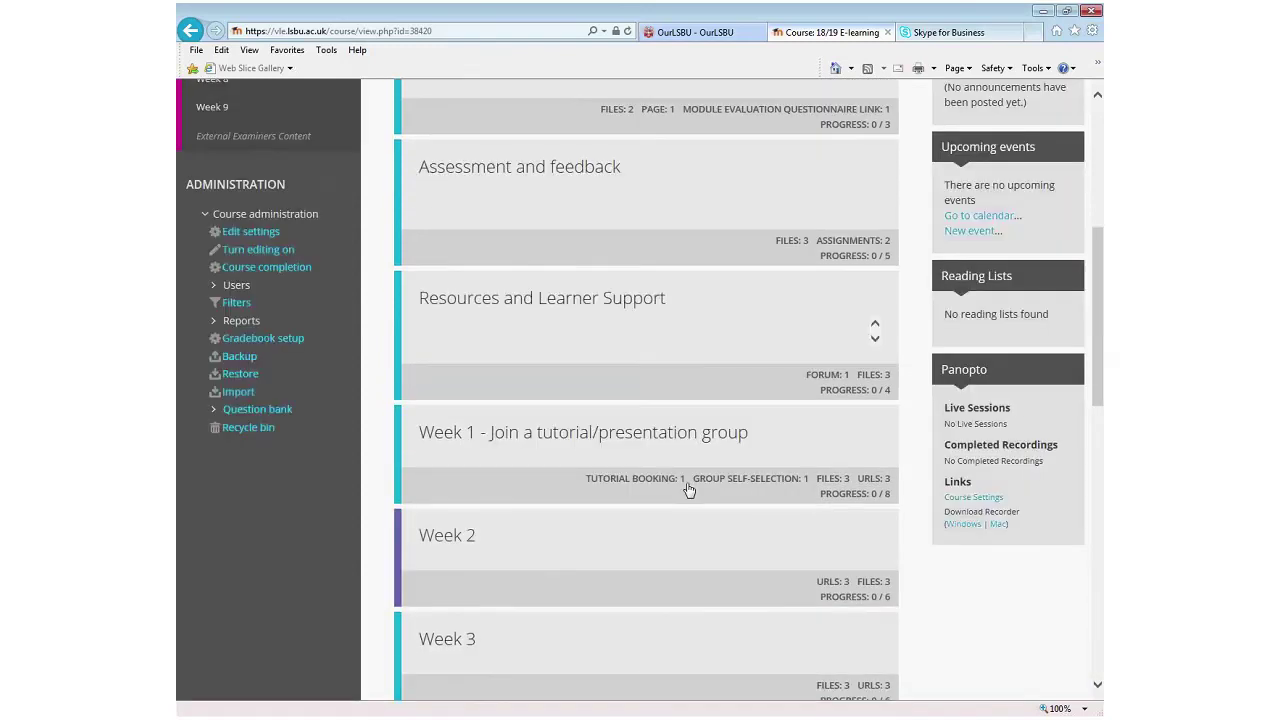
{"action": "scroll", "coordinate": [688, 490], "scroll_direction": "up", "scroll_amount": 4}
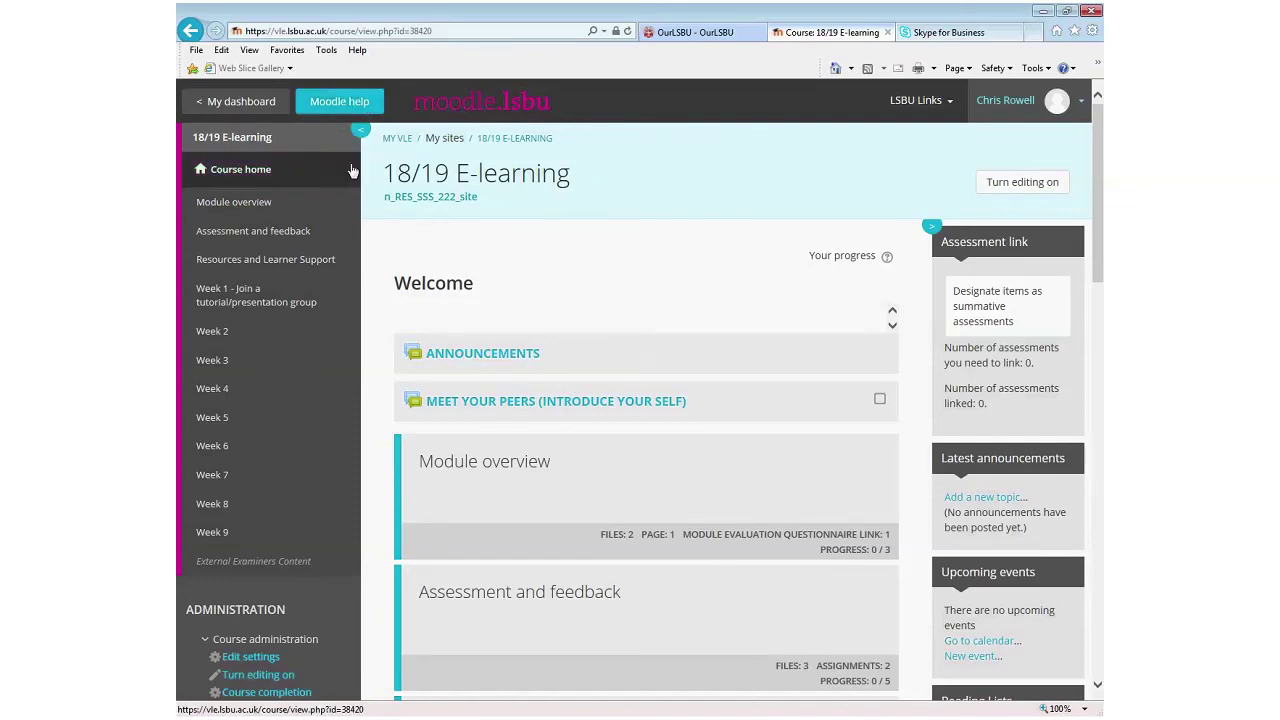
- Bring up Moodle help and browse the How to Guide for Moodle's Helpsheets and Videos topics
{"action": "left_click", "coordinate": [331, 104]}
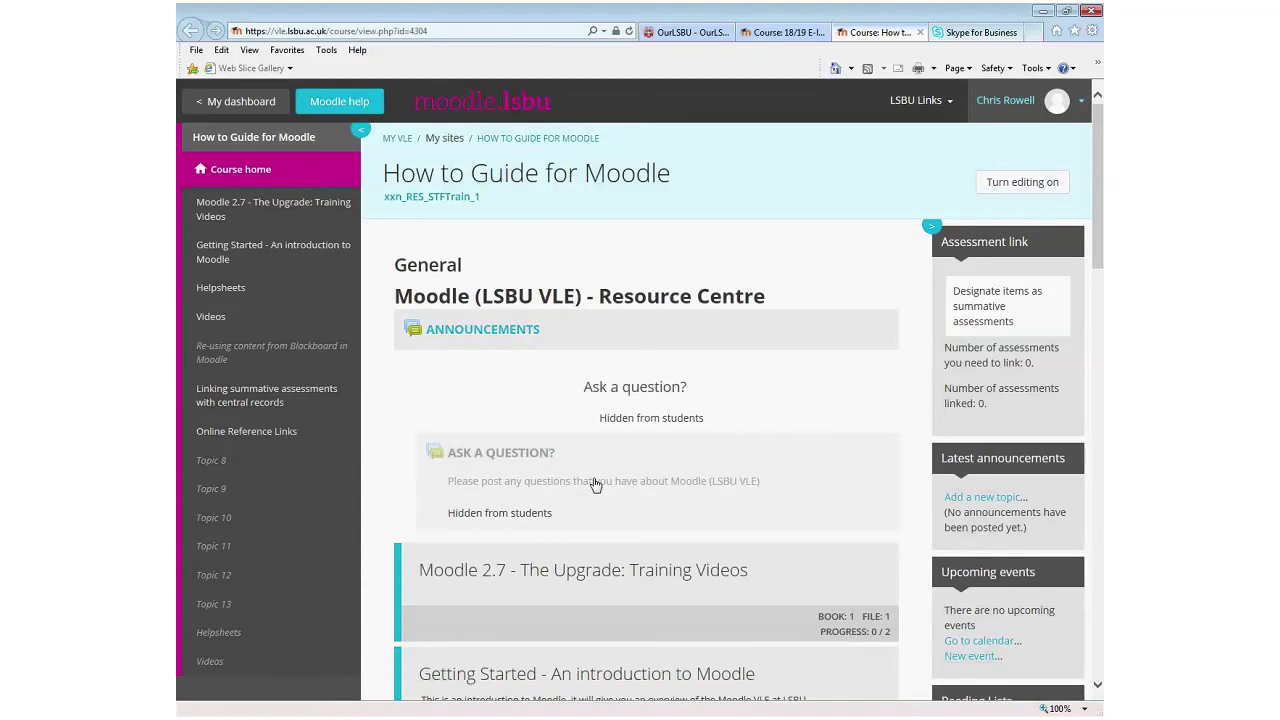
{"action": "scroll", "coordinate": [593, 484], "scroll_direction": "down", "scroll_amount": 1}
{"action": "scroll", "coordinate": [593, 484], "scroll_direction": "down", "scroll_amount": 3}
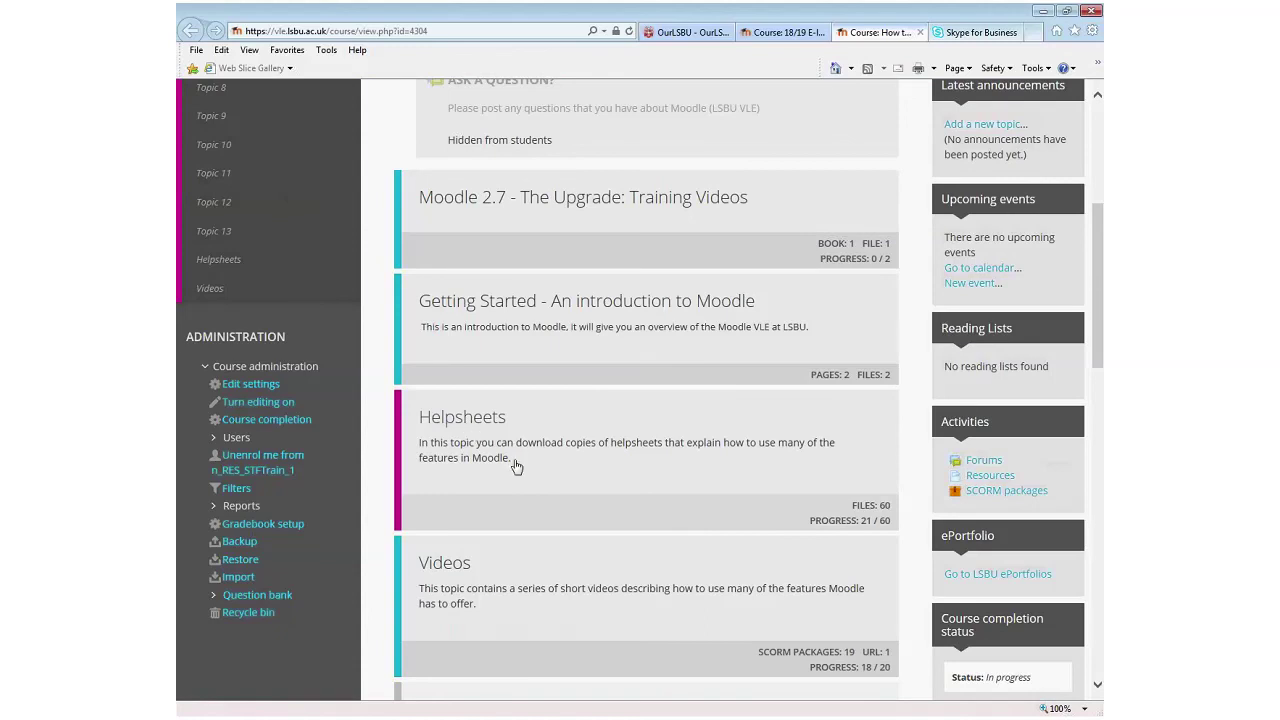
{"action": "scroll", "coordinate": [541, 515], "scroll_direction": "up", "scroll_amount": 1}
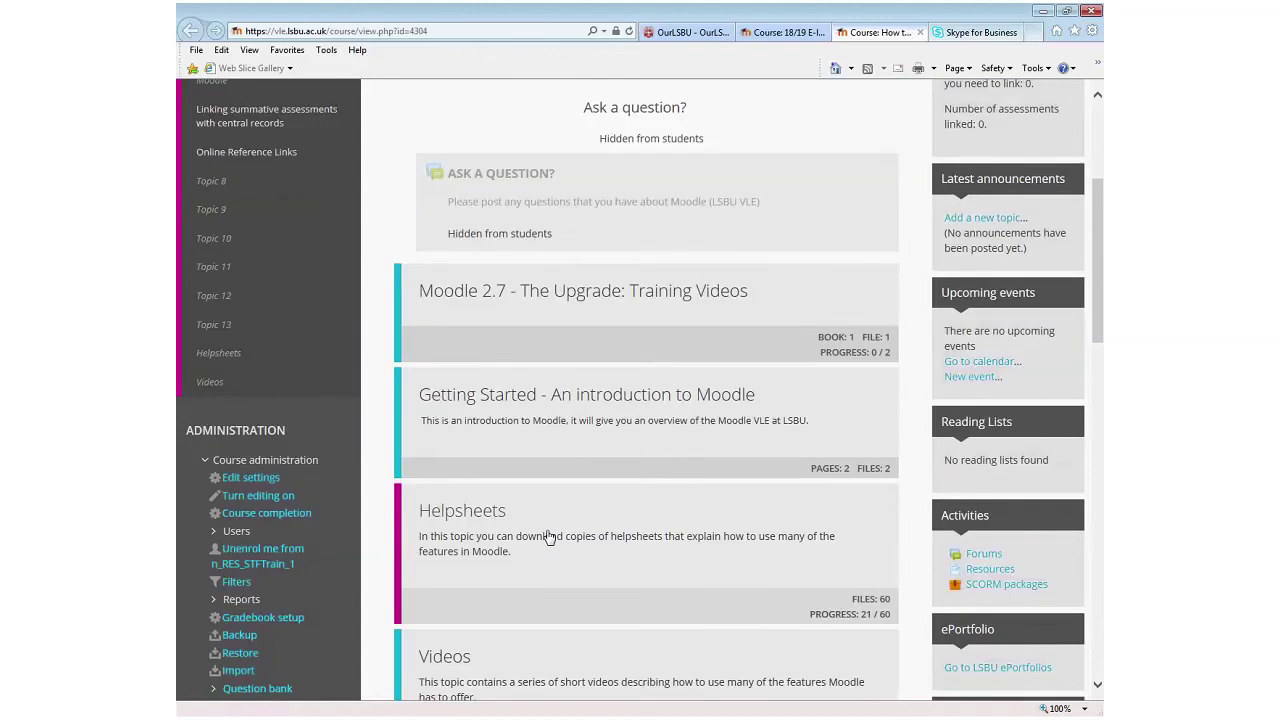
{"action": "scroll", "coordinate": [549, 537], "scroll_direction": "up", "scroll_amount": 3}
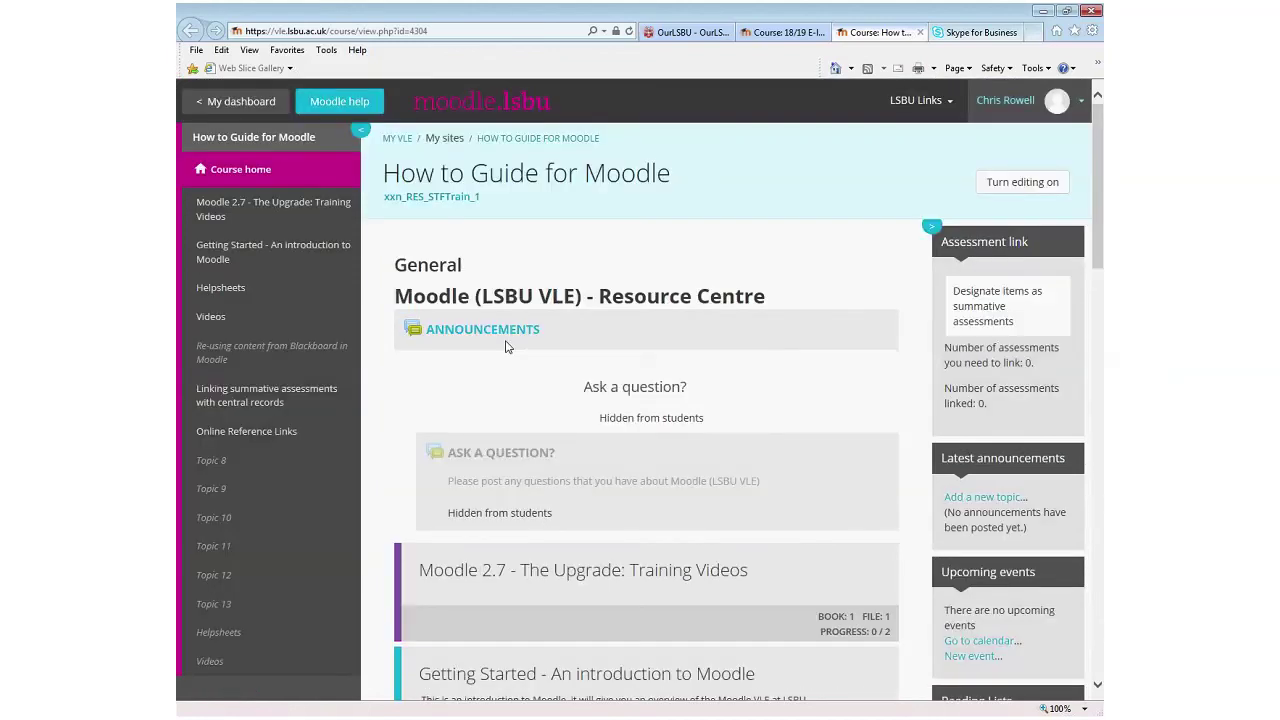